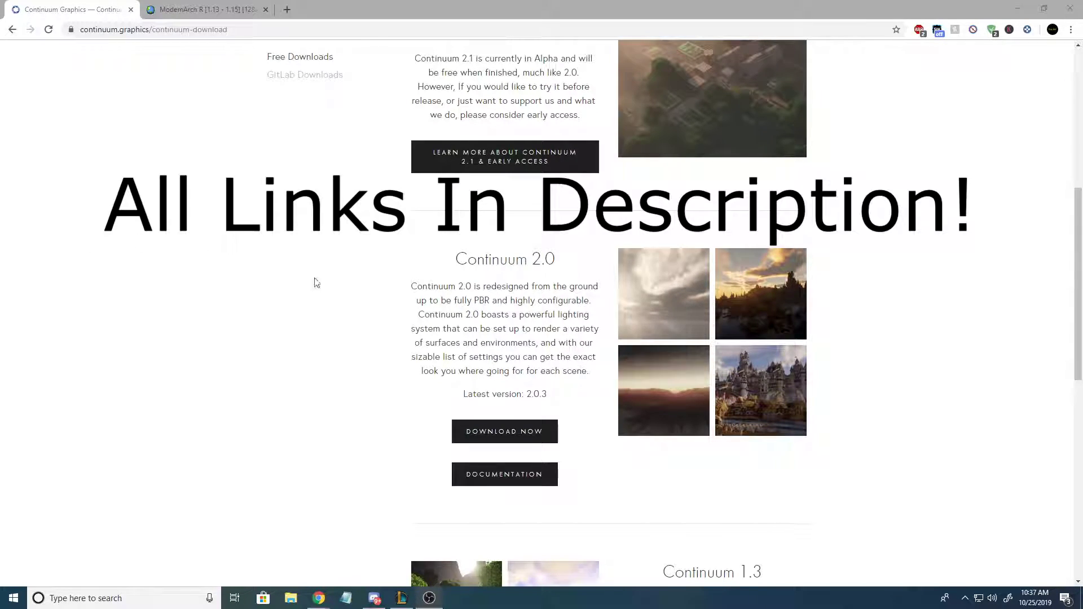
- Find the Continuum 2.0 section on the downloads page and download the version 2.0.3 shader pack
{"action": "scroll", "coordinate": [316, 283], "scroll_direction": "up", "scroll_amount": 3}
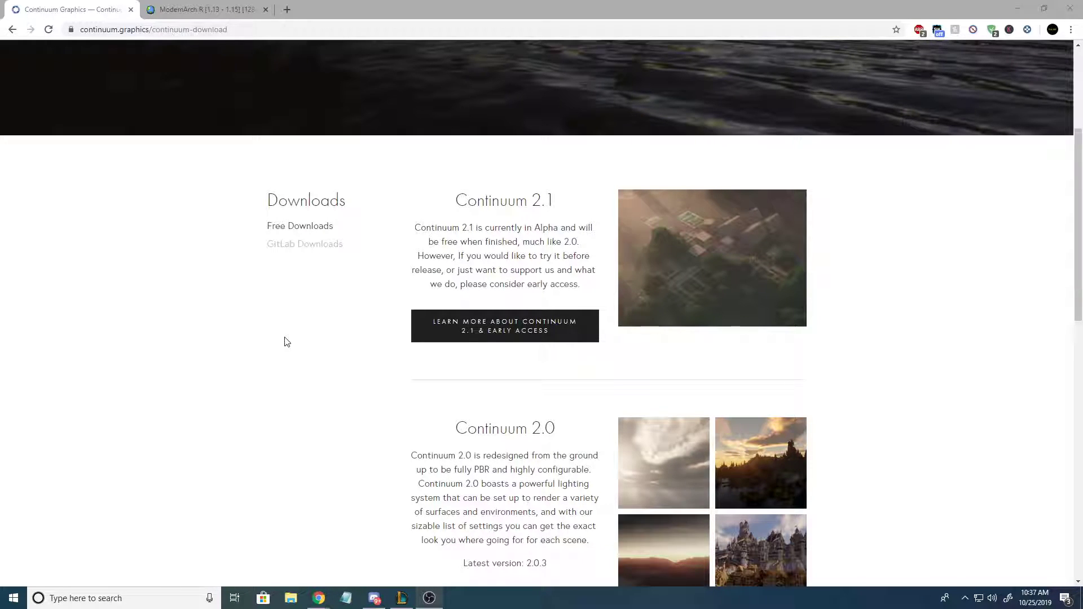
{"action": "scroll", "coordinate": [265, 335], "scroll_direction": "down", "scroll_amount": 5}
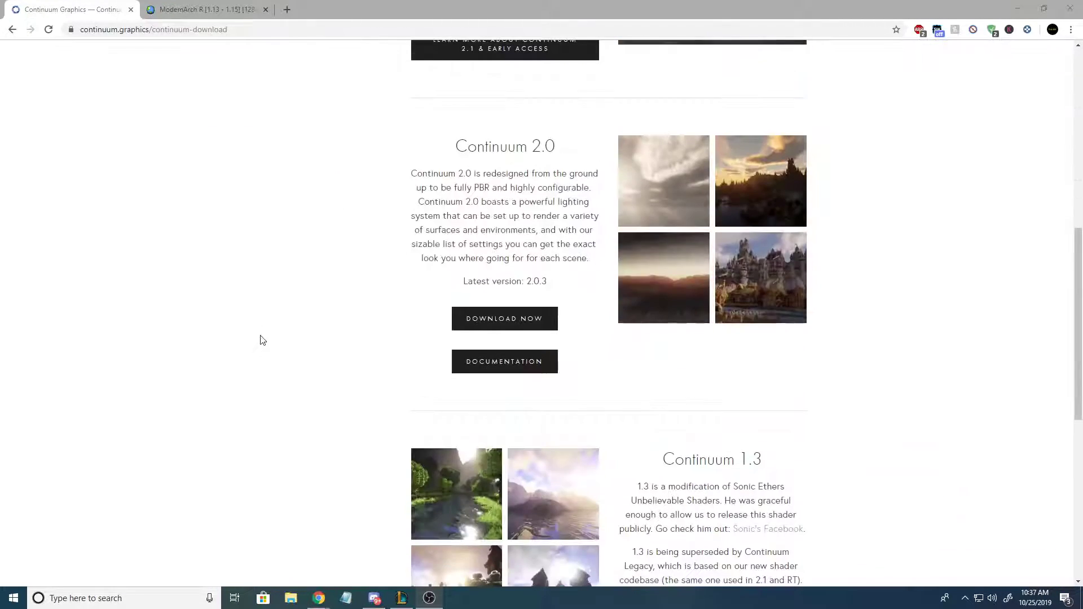
{"action": "scroll", "coordinate": [265, 327], "scroll_direction": "down", "scroll_amount": 3}
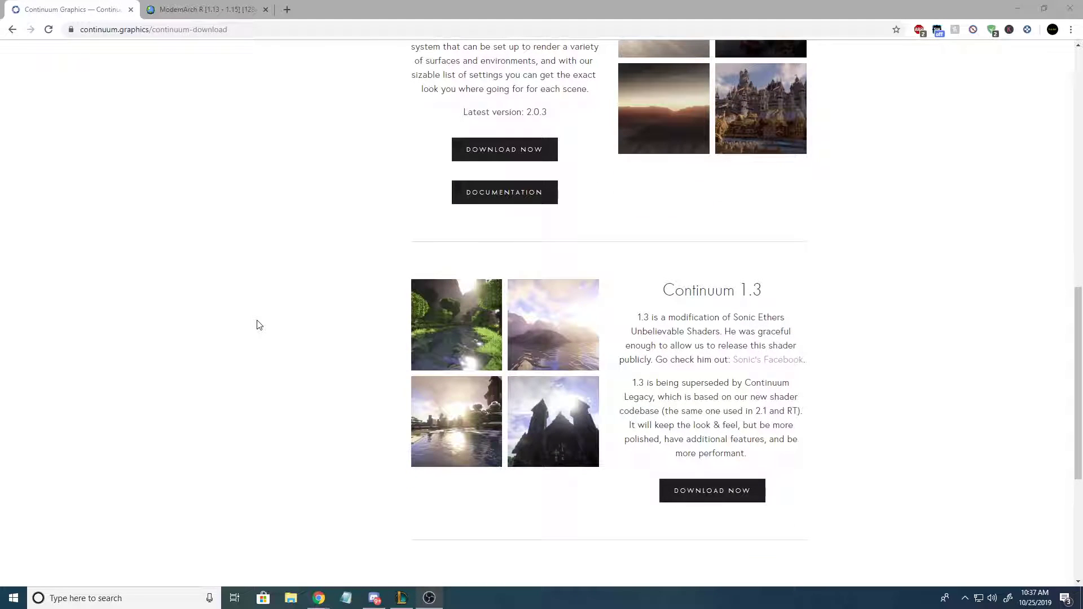
{"action": "scroll", "coordinate": [305, 332], "scroll_direction": "up", "scroll_amount": 2}
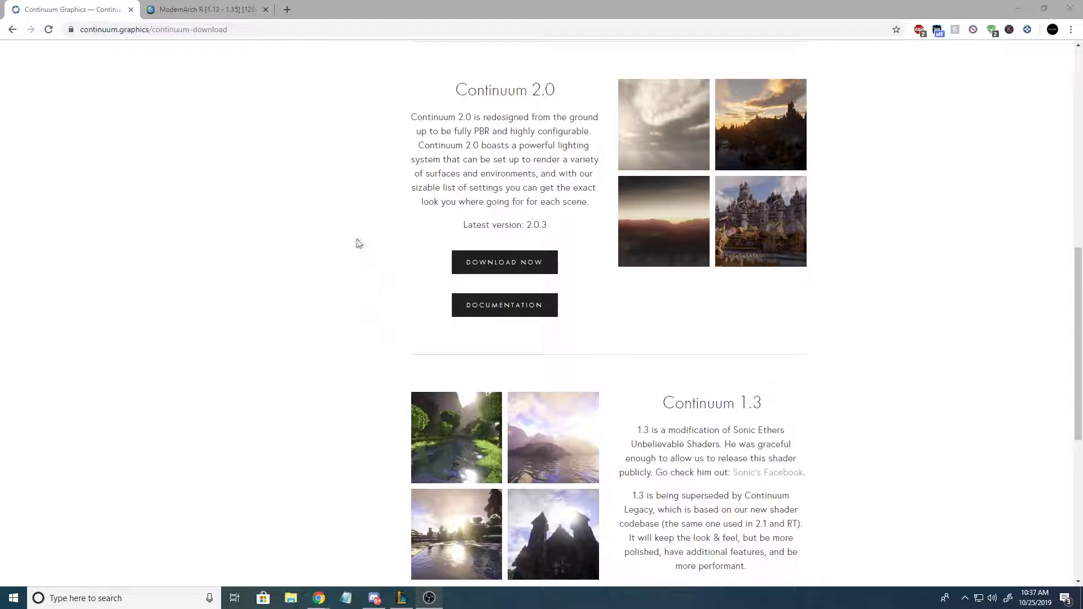
{"action": "left_click", "coordinate": [537, 264]}
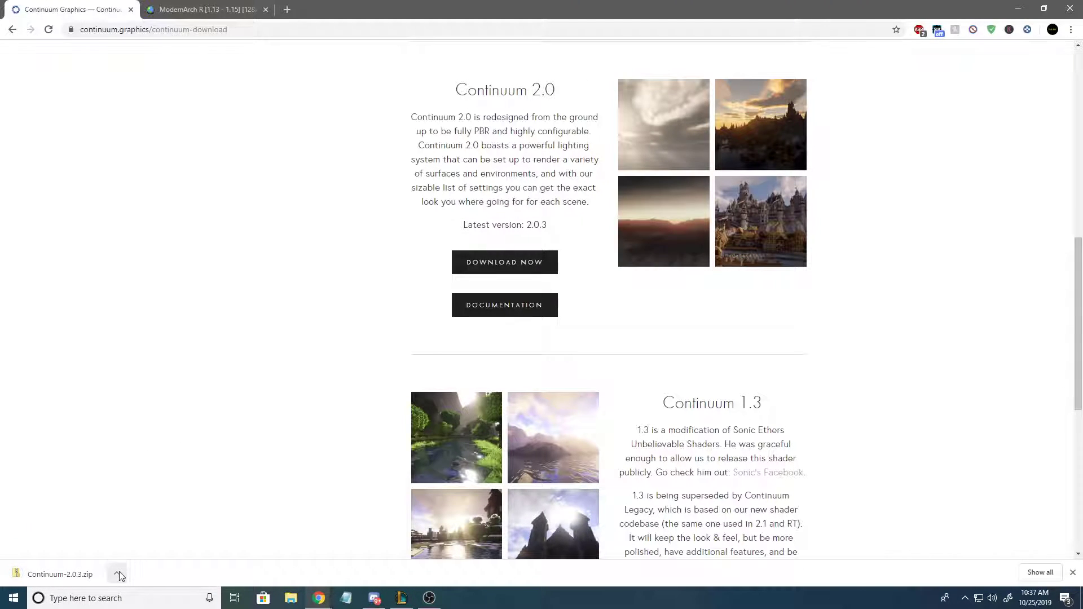
- Show Continuum-2.0.3.zip in its download folder, move it to the desktop and close the folder window
{"action": "left_click", "coordinate": [117, 572]}
{"action": "left_click", "coordinate": [146, 535]}
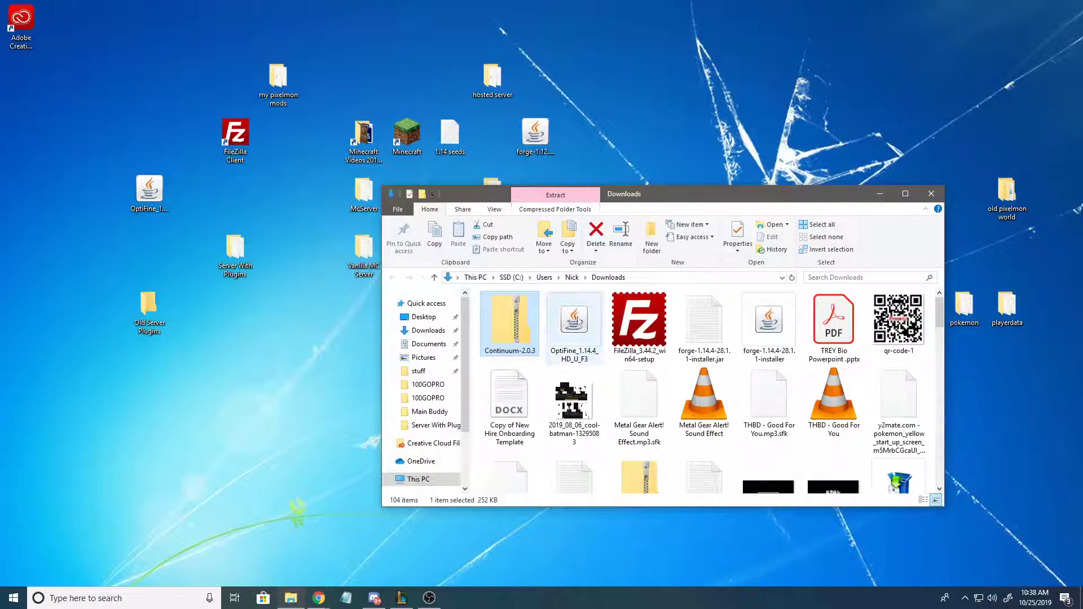
{"action": "left_click_drag", "start_coordinate": [286, 355], "coordinate": [286, 354]}
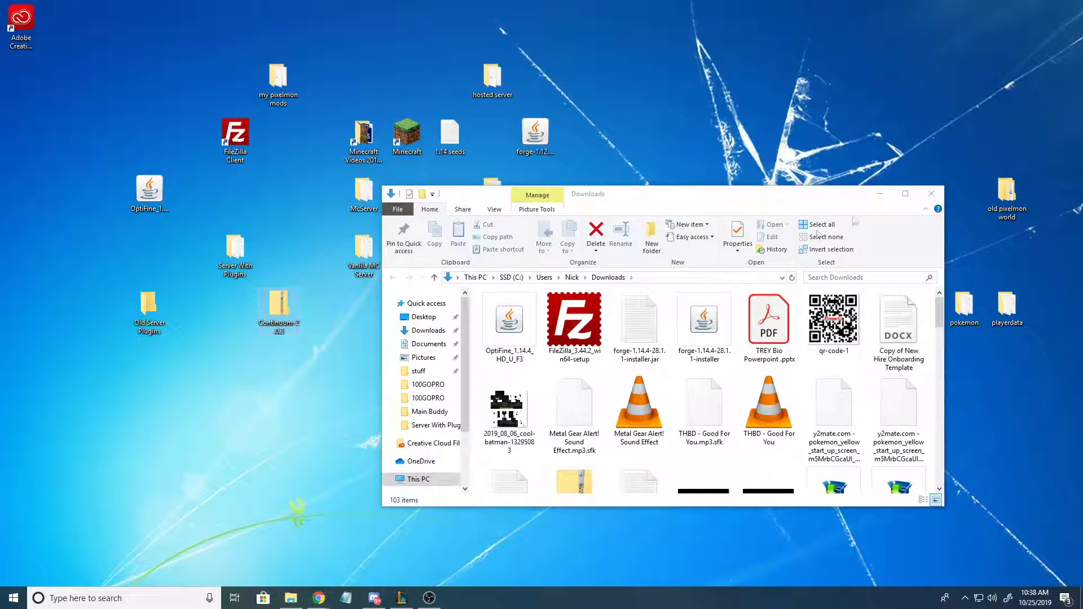
{"action": "left_click", "coordinate": [938, 194]}
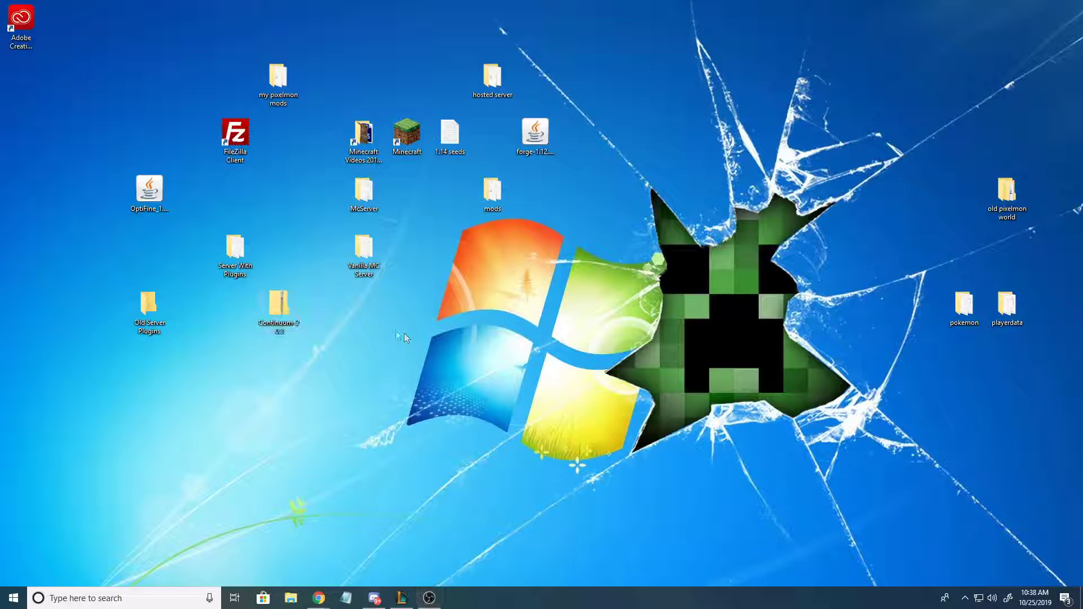
- Open the Minecraft Launcher from the desktop and start the game with the OptiFine 1.14.4 profile
{"action": "left_click", "coordinate": [420, 134]}
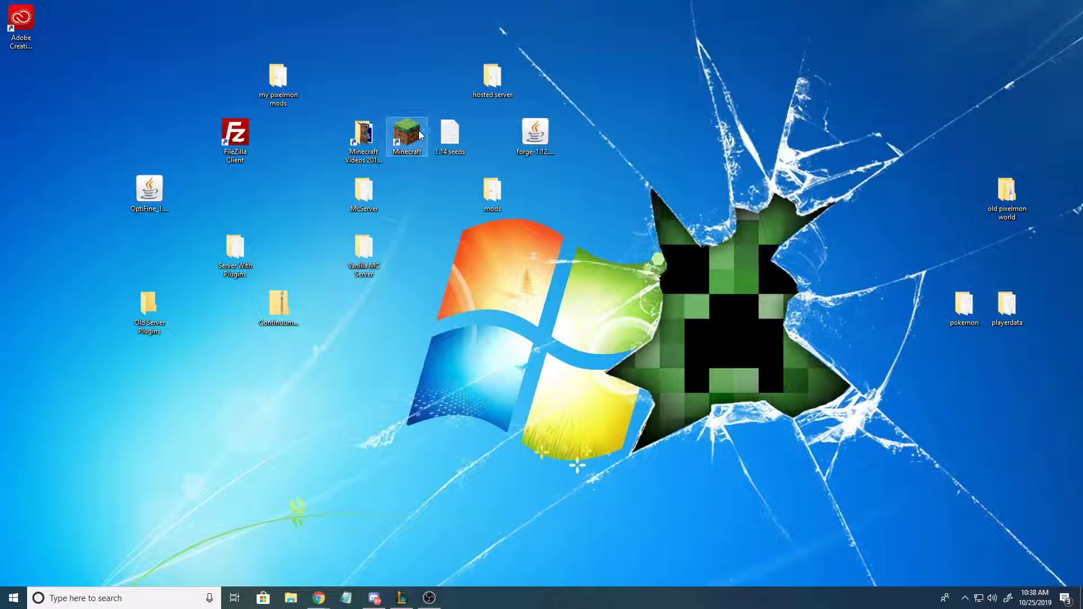
{"action": "double_click", "coordinate": [420, 134]}
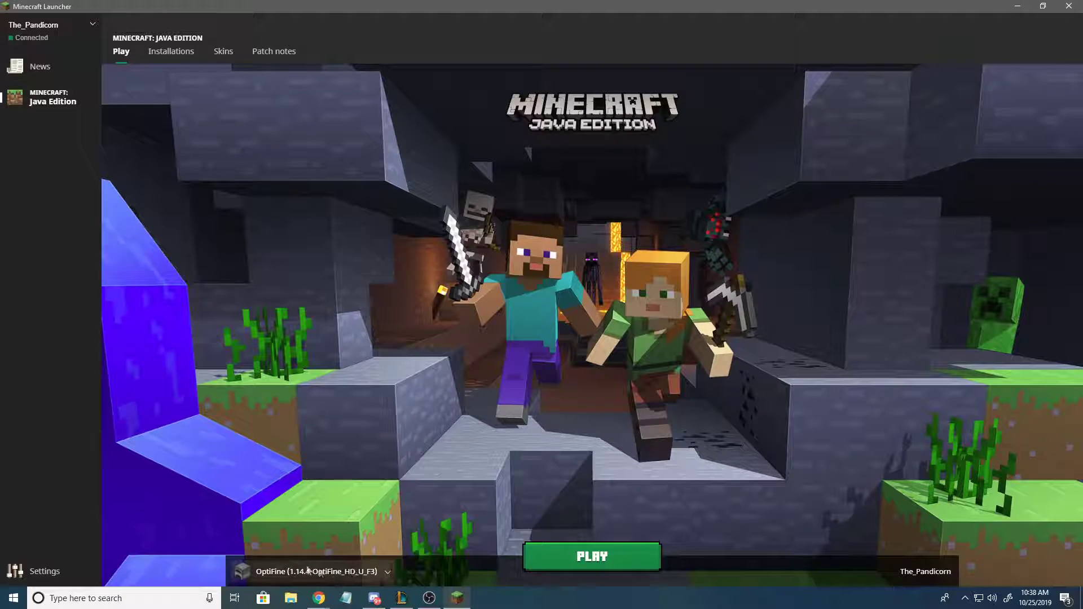
{"action": "left_click", "coordinate": [586, 555]}
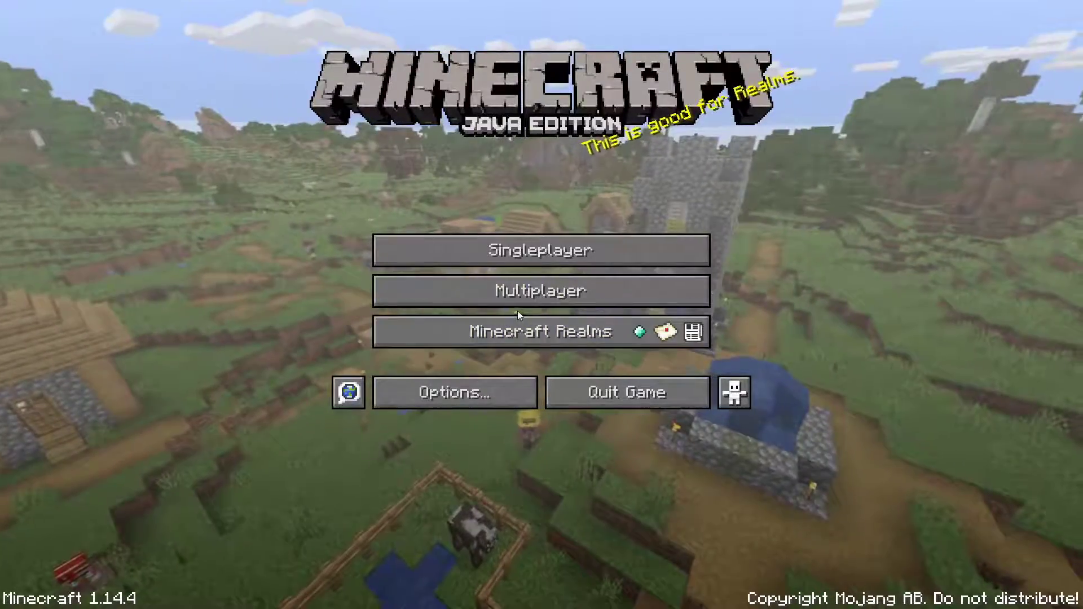
- Open the shaderpacks folder from the game's shader settings
{"action": "left_click", "coordinate": [427, 383]}
{"action": "left_click", "coordinate": [380, 220]}
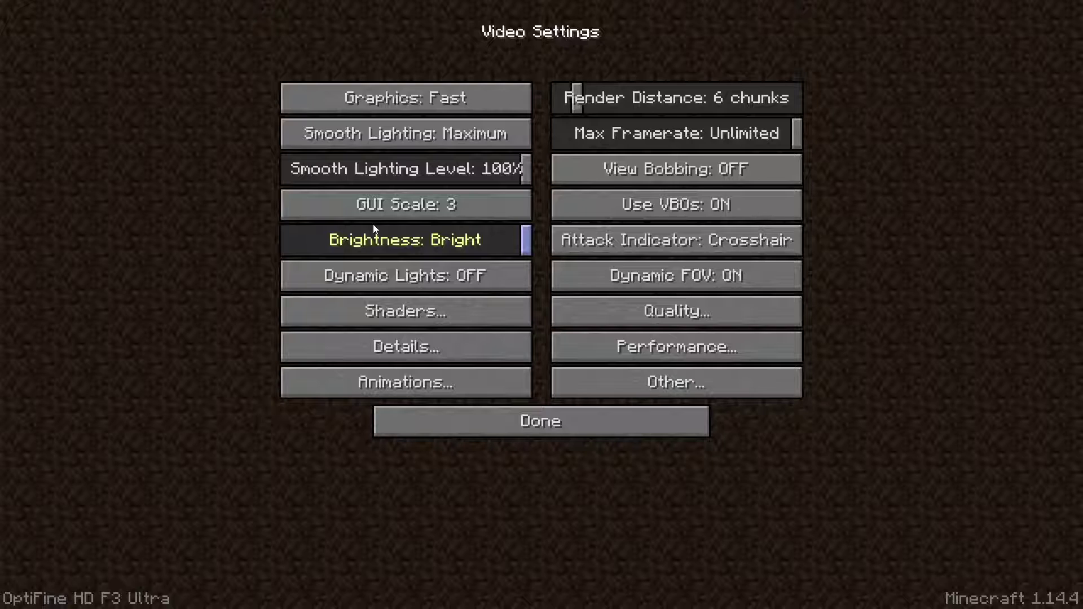
{"action": "left_click", "coordinate": [388, 316]}
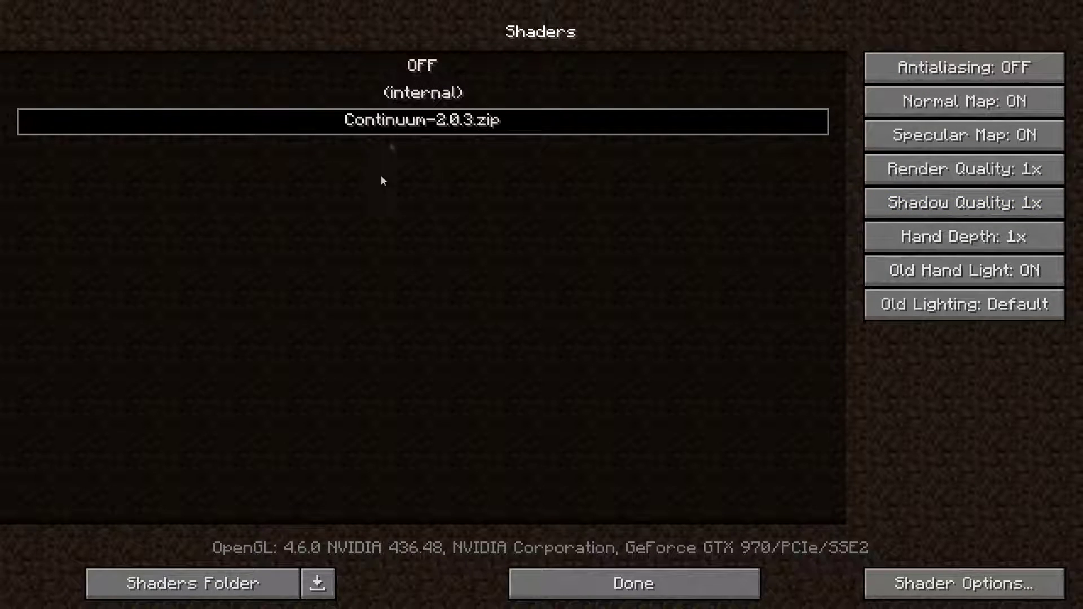
{"action": "left_click", "coordinate": [204, 588]}
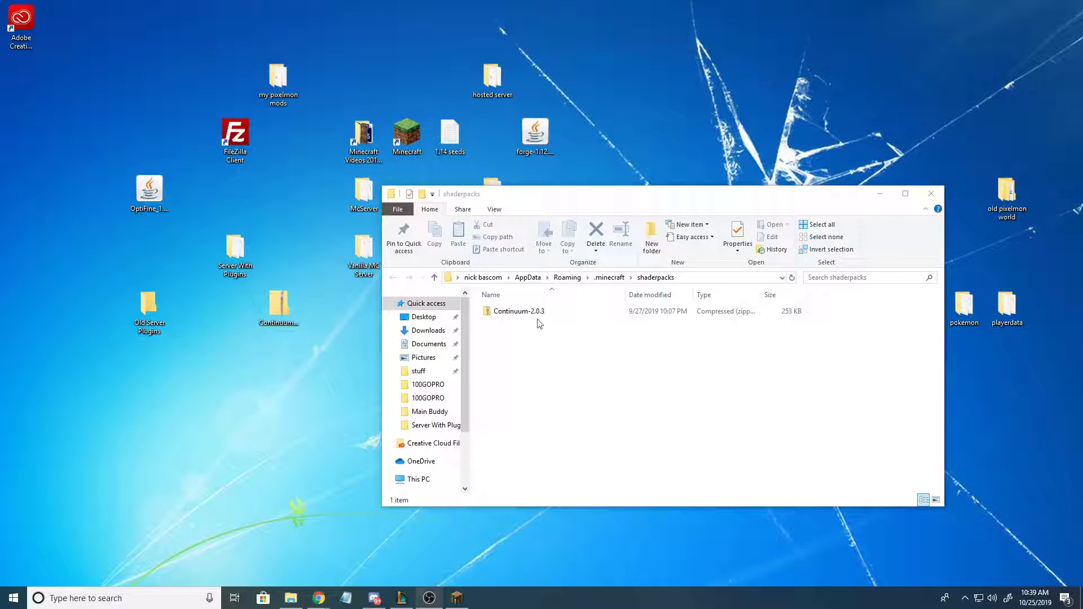
- Try to move Continuum-2.0.3.zip from the desktop into the shaderpacks folder, replacing the existing file
{"action": "left_click", "coordinate": [541, 201]}
{"action": "left_click_drag", "start_coordinate": [262, 323], "coordinate": [587, 415]}
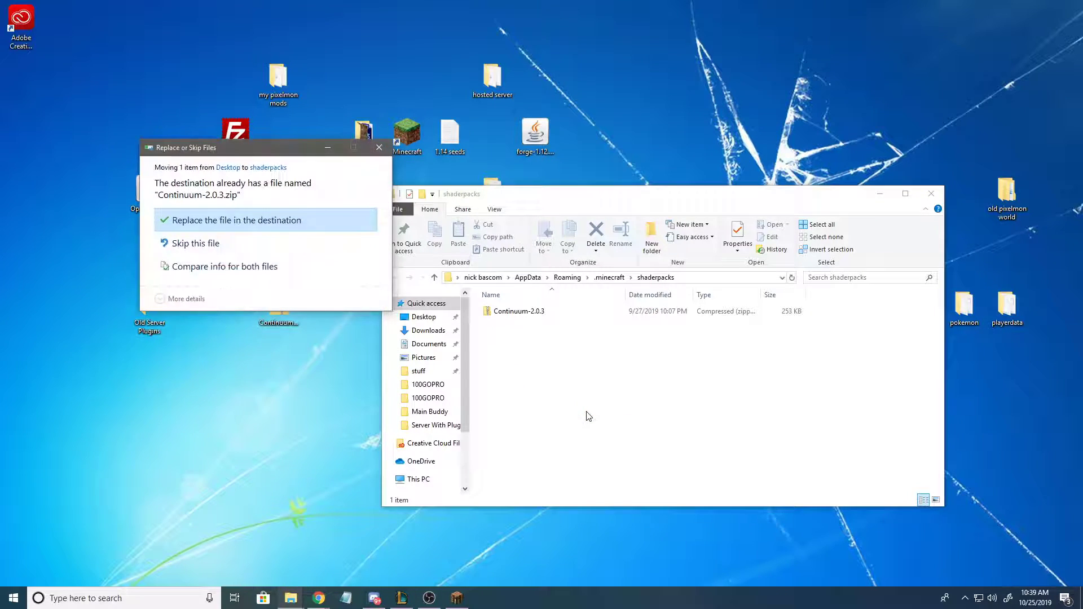
{"action": "left_click", "coordinate": [234, 221]}
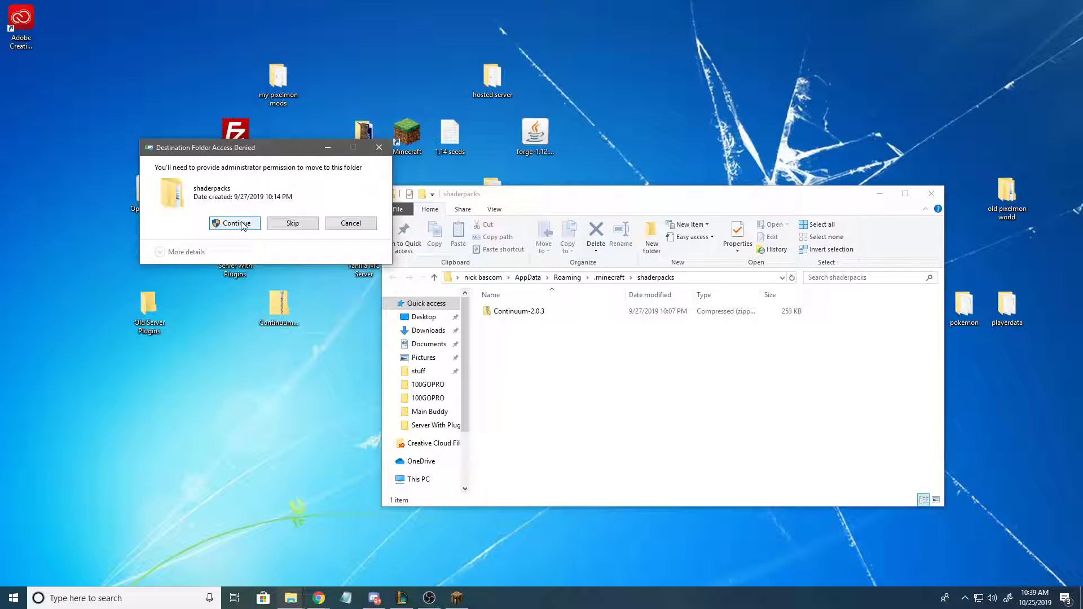
{"action": "left_click", "coordinate": [243, 224]}
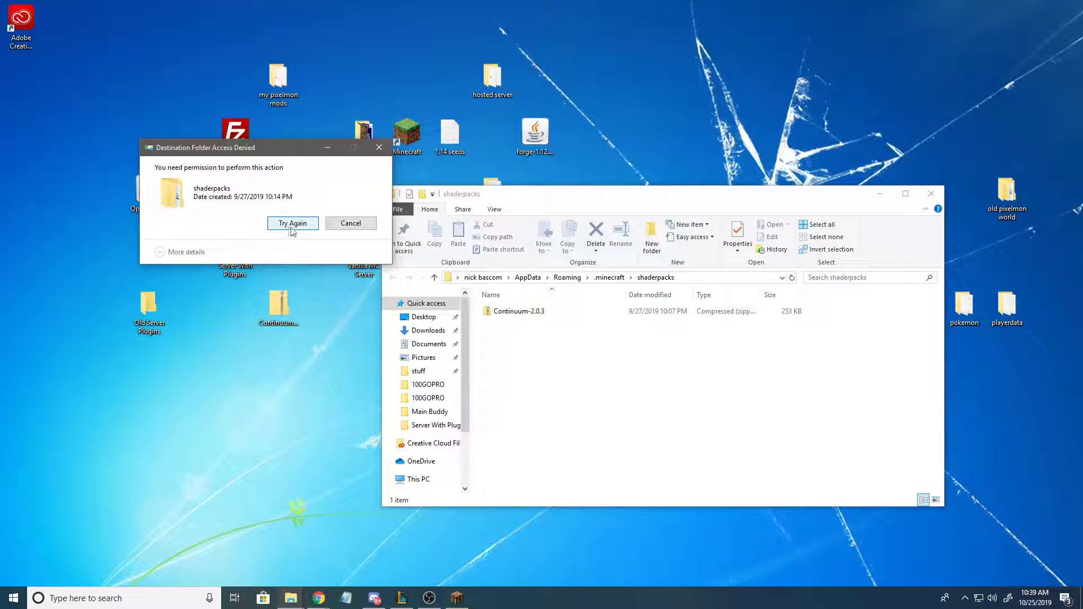
{"action": "left_click", "coordinate": [293, 223]}
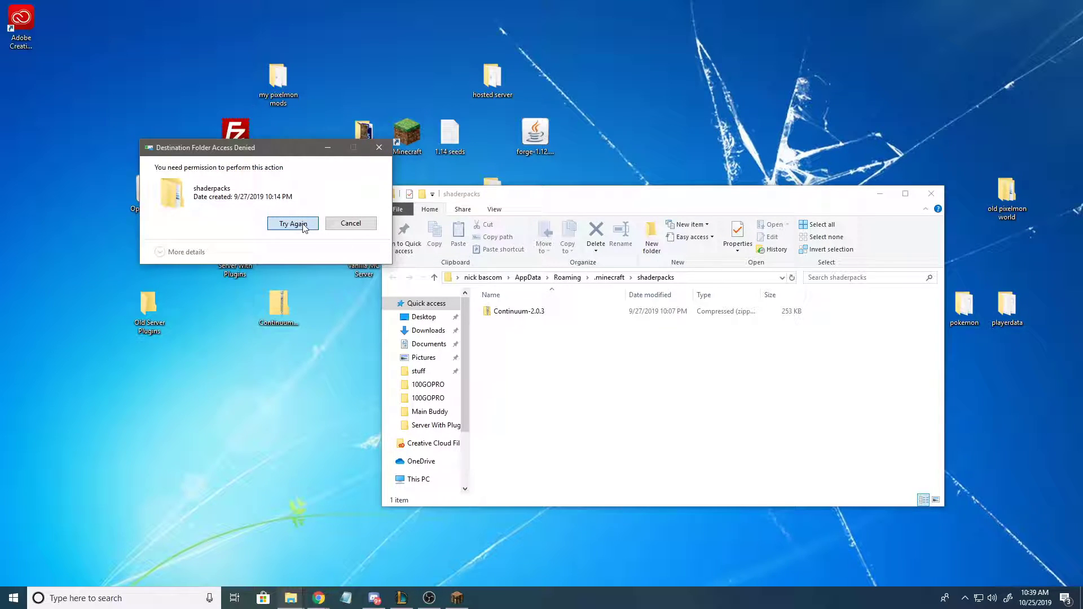
{"action": "left_click", "coordinate": [351, 223]}
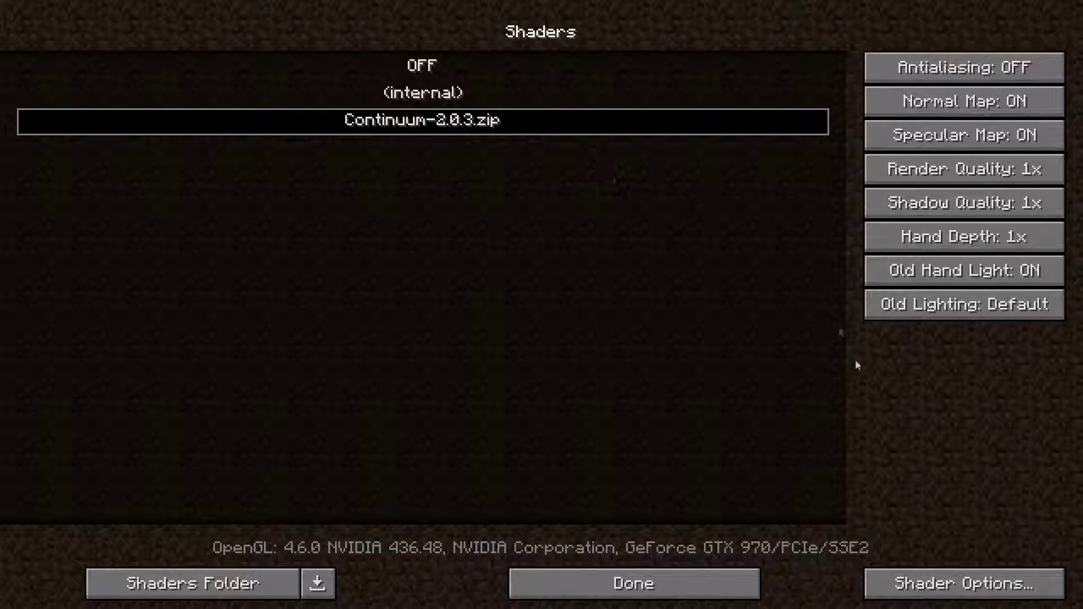
- Leave the shader settings, video settings and options to return to the game's title screen
{"action": "left_click", "coordinate": [689, 583]}
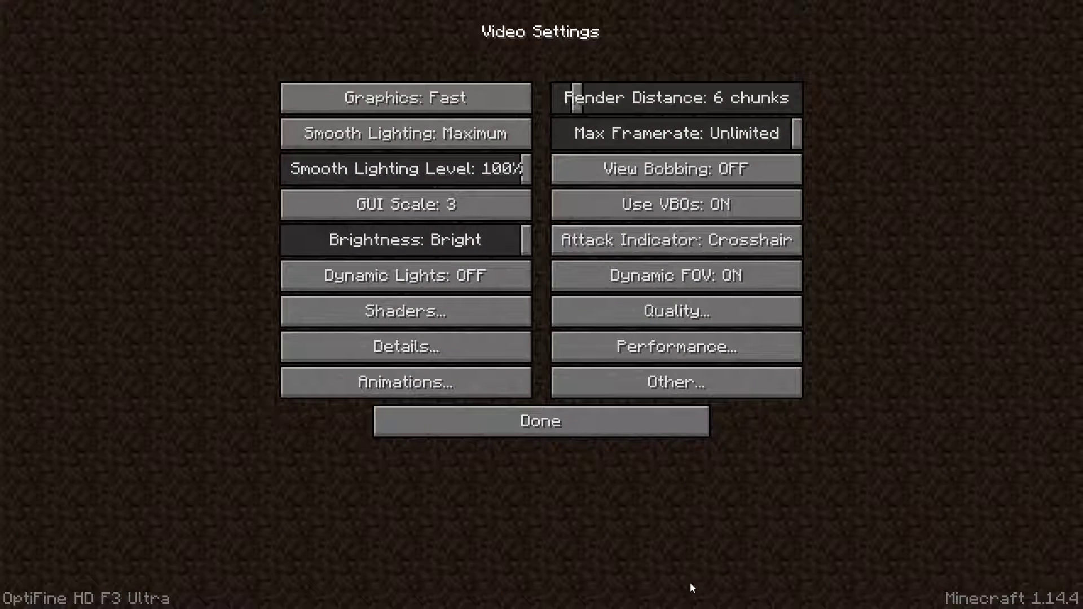
{"action": "left_click", "coordinate": [461, 433]}
{"action": "left_click", "coordinate": [488, 408]}
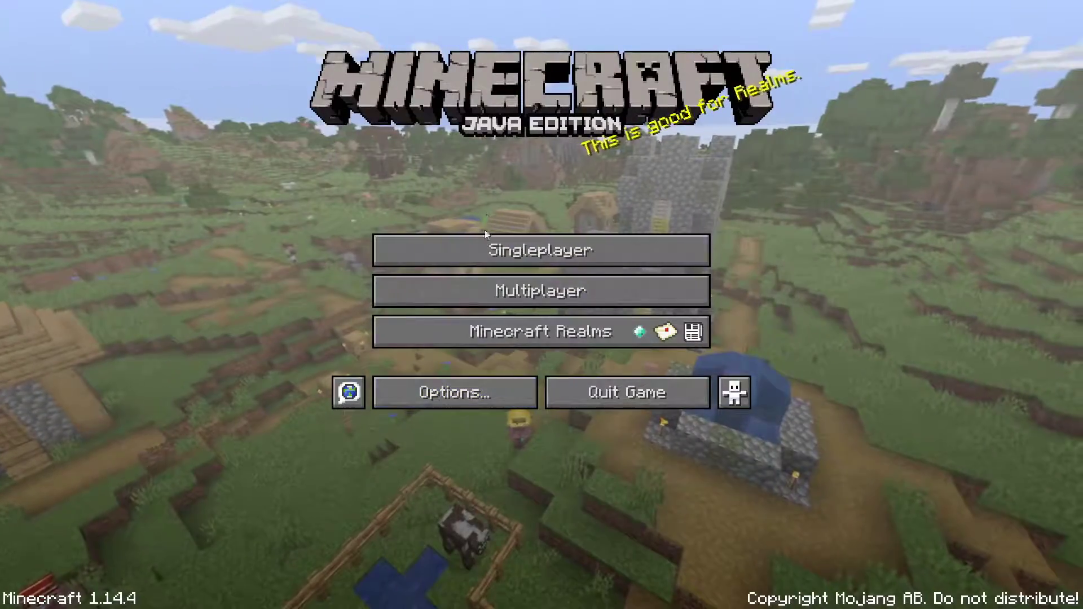
- Open the resourcepacks folder from the game's resource pack selection screen
{"action": "left_click", "coordinate": [478, 398]}
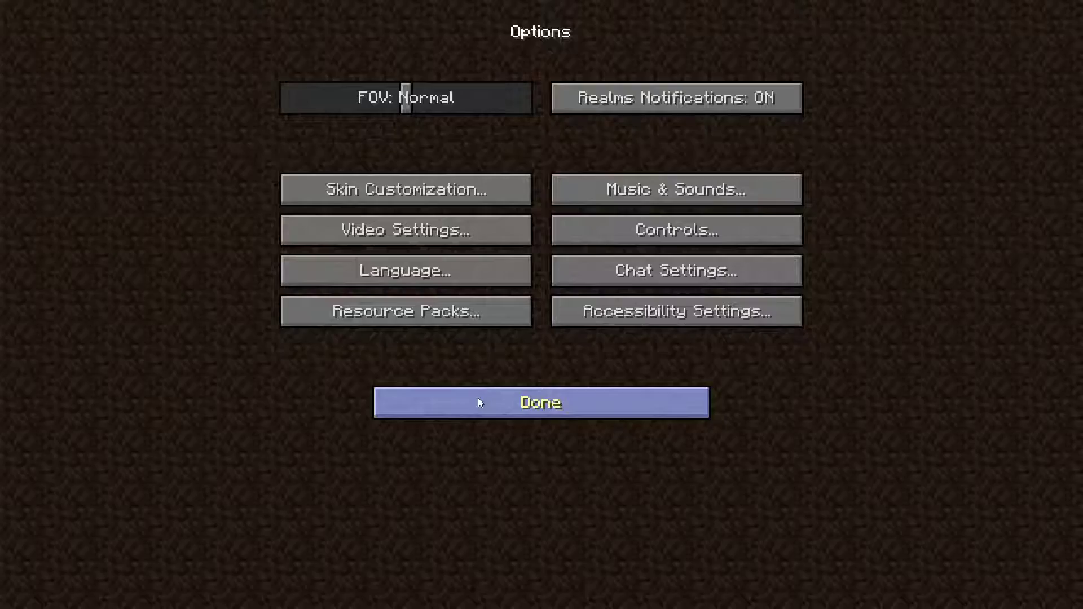
{"action": "left_click", "coordinate": [416, 320]}
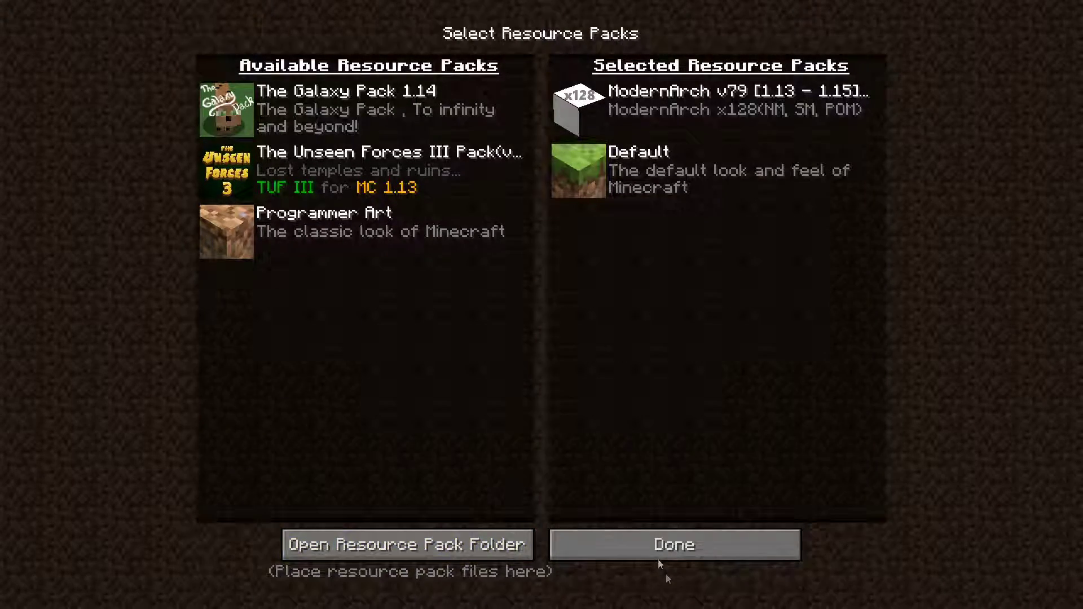
{"action": "left_click", "coordinate": [659, 544]}
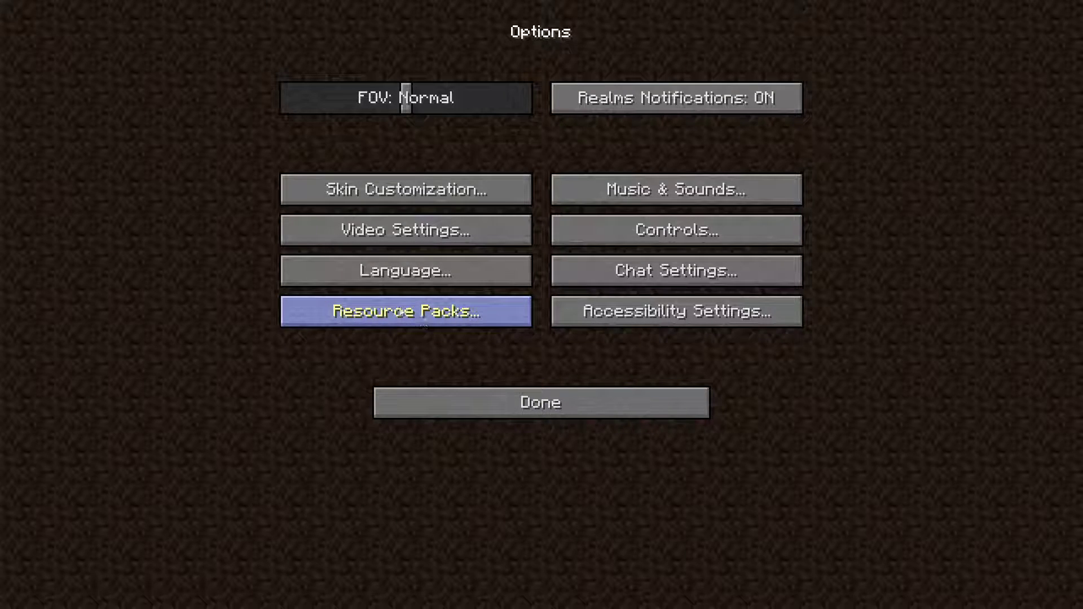
{"action": "left_click", "coordinate": [389, 313]}
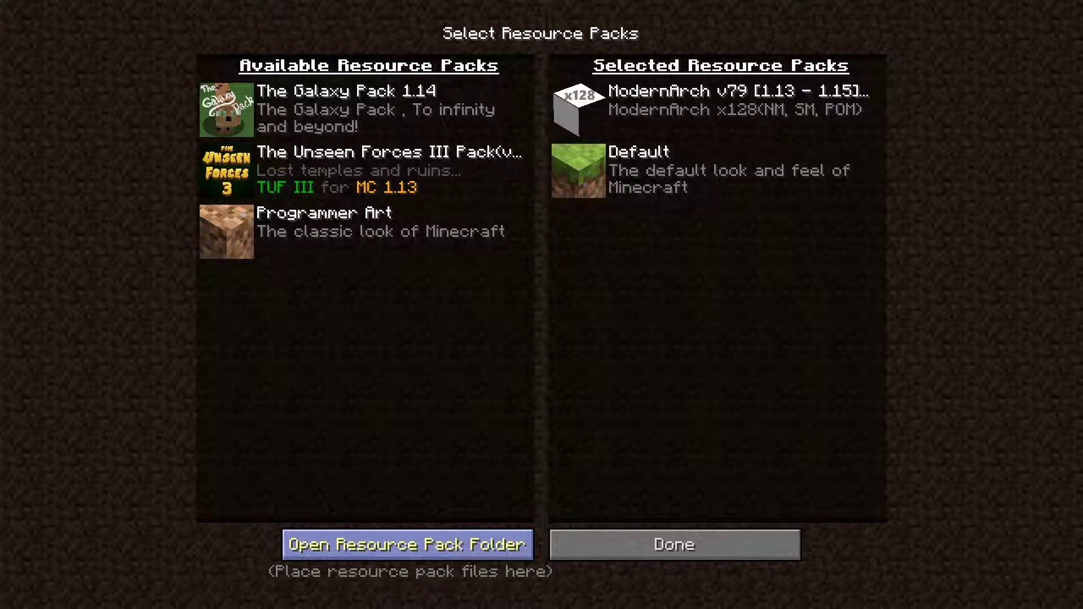
{"action": "left_click", "coordinate": [407, 545]}
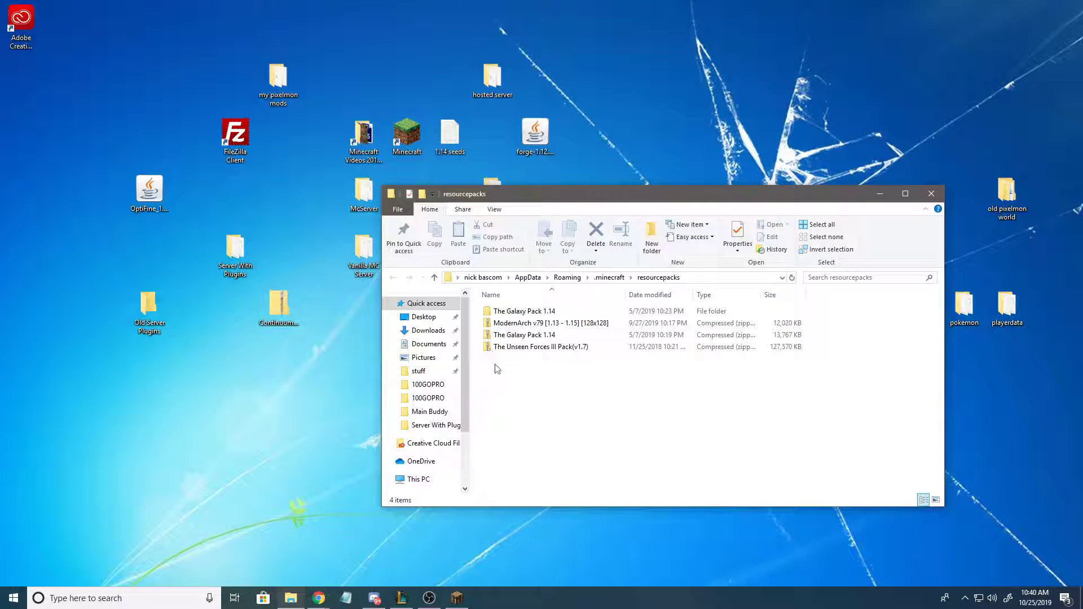
- Switch to Chrome and follow the ModernArch R download link on the Planet Minecraft texture pack page
{"action": "left_click", "coordinate": [318, 598]}
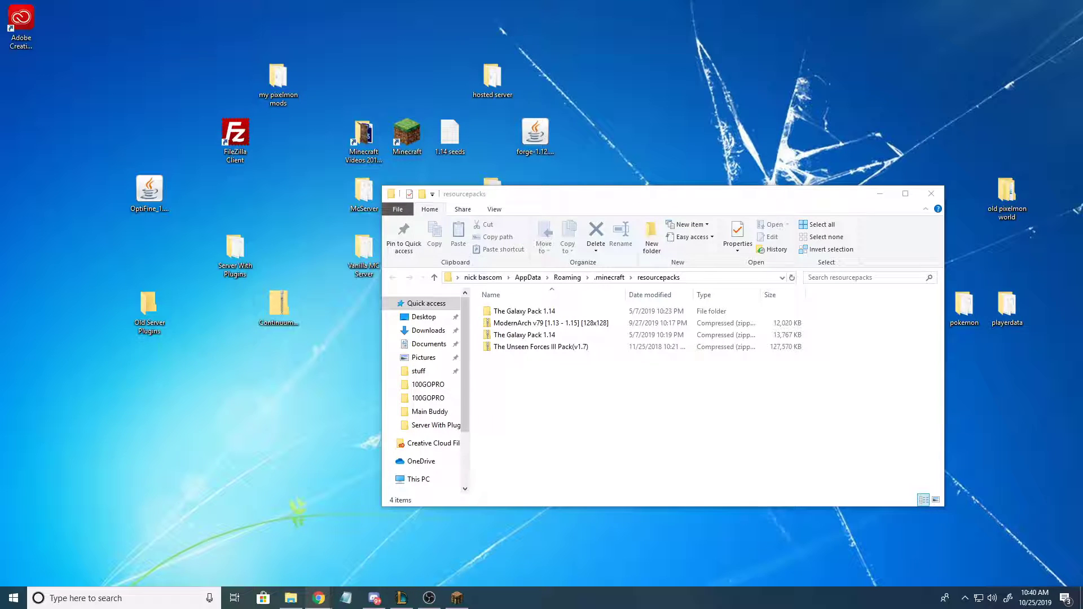
{"action": "mouse_move", "coordinate": [332, 593]}
{"action": "left_click", "coordinate": [295, 527]}
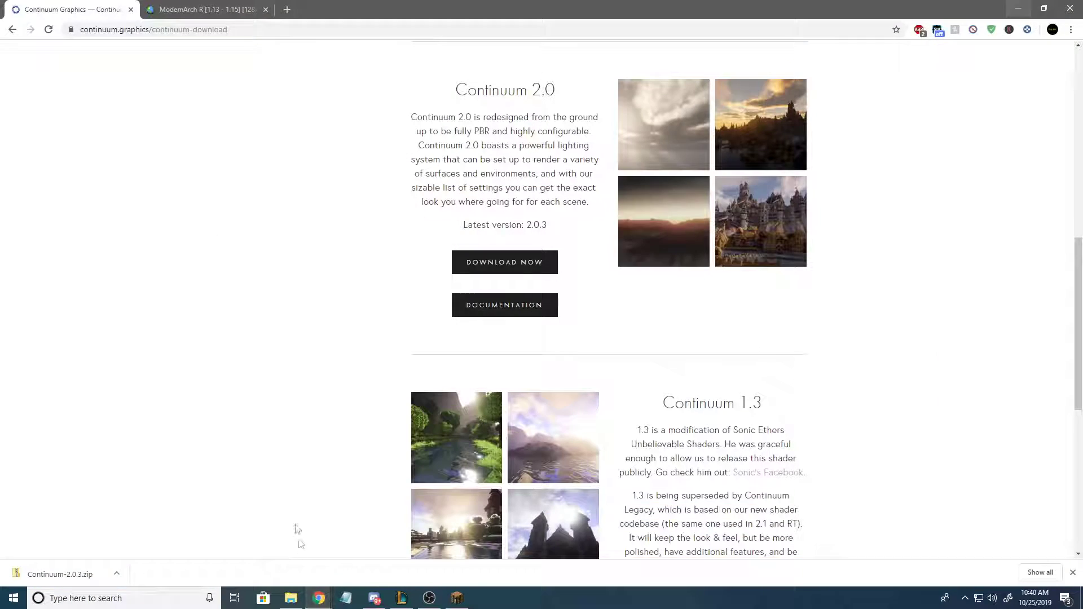
{"action": "left_click", "coordinate": [203, 9]}
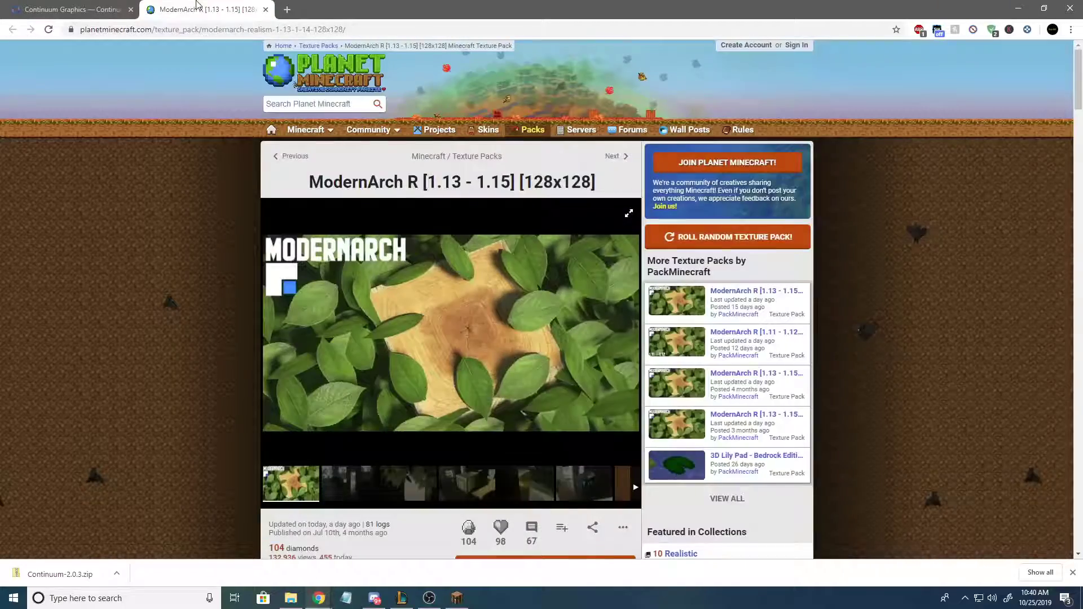
{"action": "scroll", "coordinate": [169, 326], "scroll_direction": "down", "scroll_amount": 7}
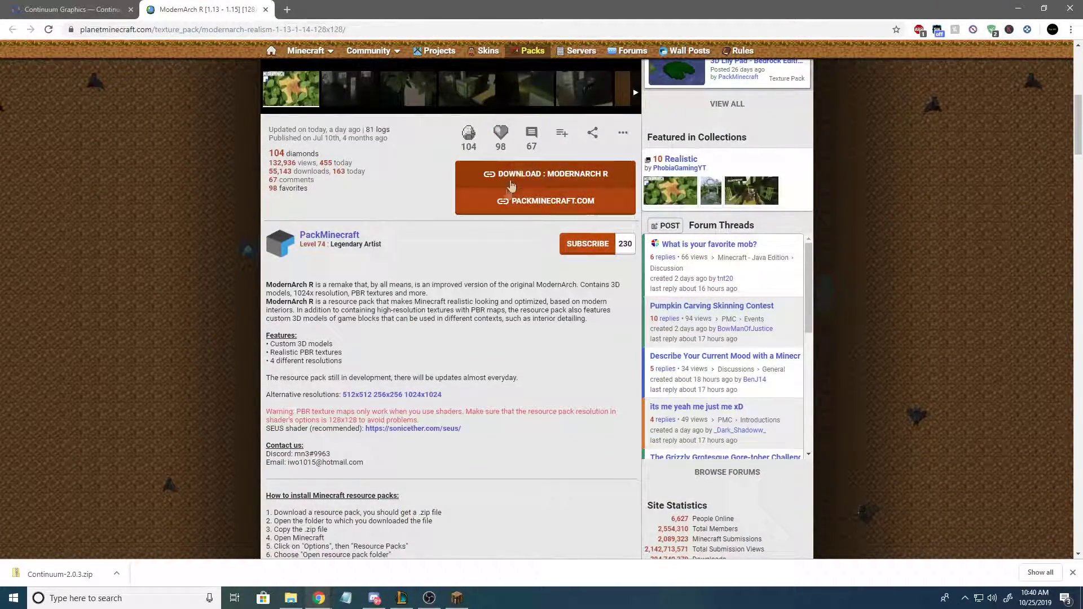
{"action": "left_click", "coordinate": [520, 174]}
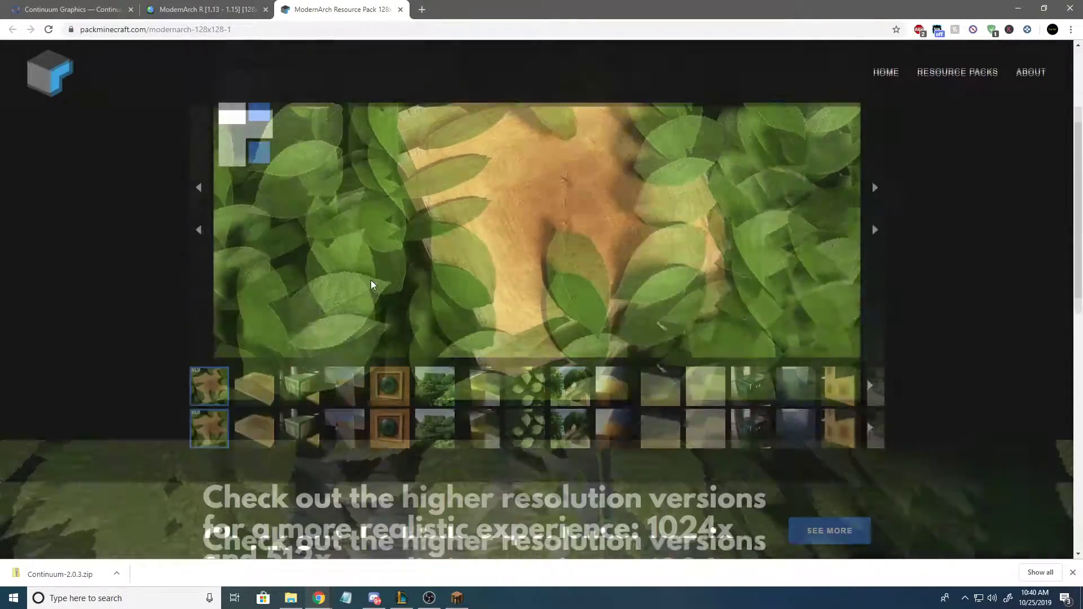
- Download the ModernArch R10 [1.13 - 1.15] [128x] resource pack from MediaFire
{"action": "scroll", "coordinate": [371, 287], "scroll_direction": "up", "scroll_amount": 2}
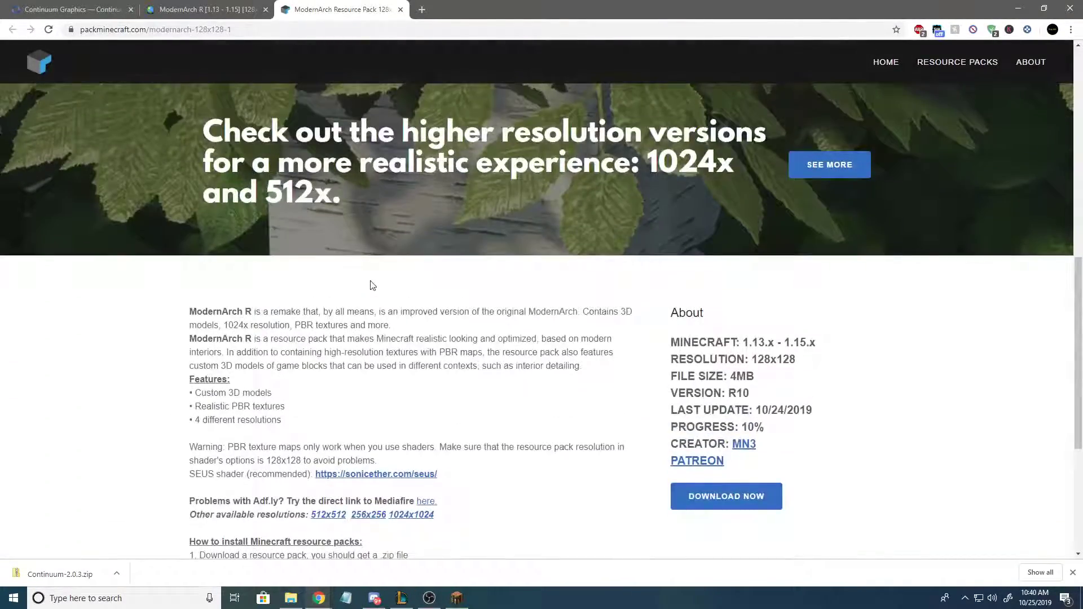
{"action": "scroll", "coordinate": [520, 337], "scroll_direction": "down", "scroll_amount": 2}
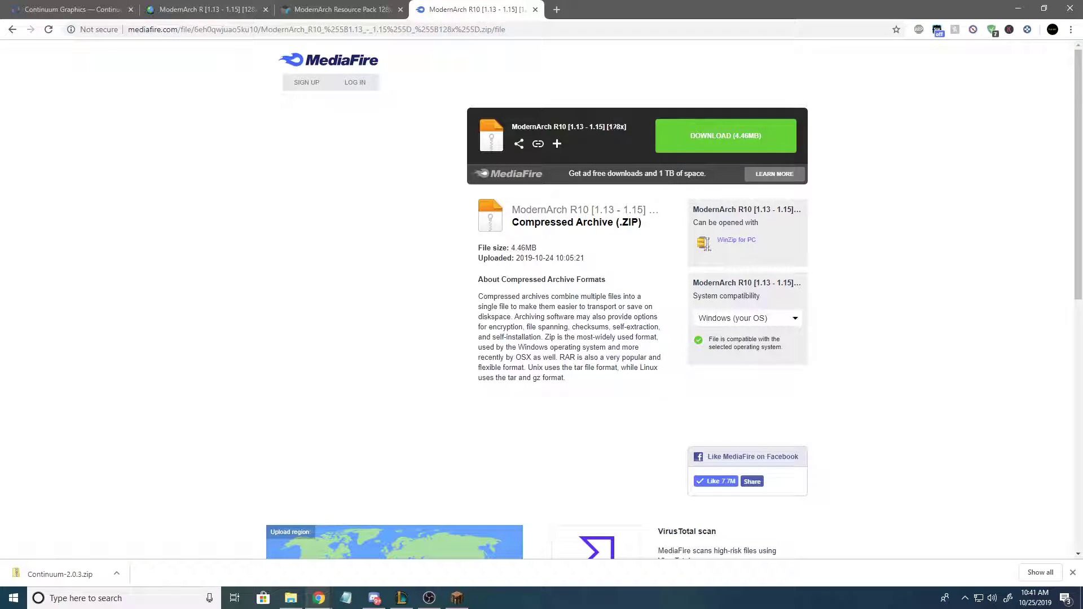
{"action": "left_click", "coordinate": [715, 145]}
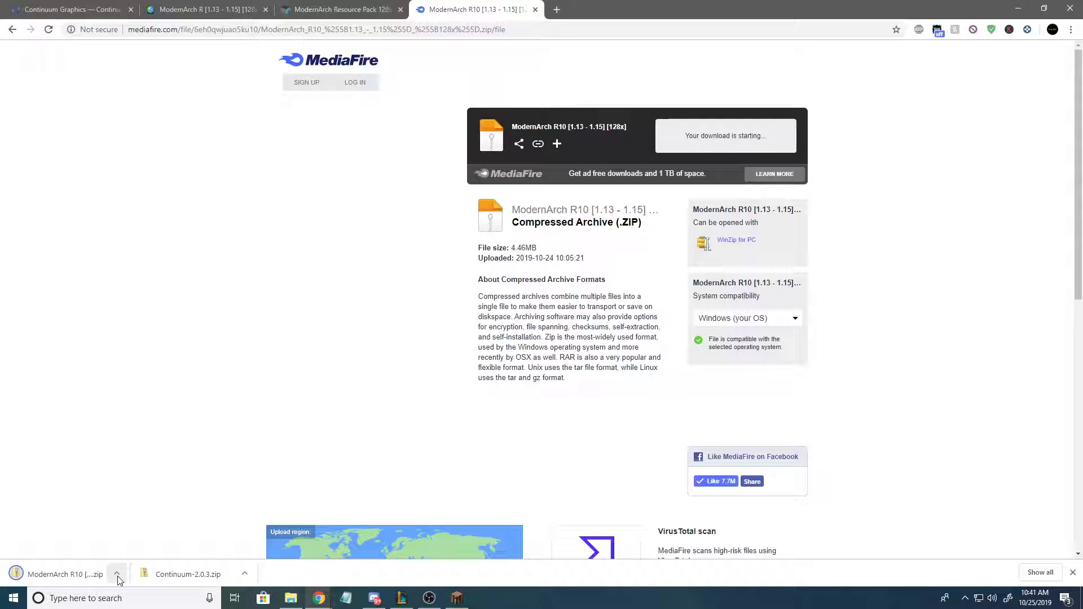
- Show the downloaded ModernArch R10 zip in its Downloads folder and place the resourcepacks folder window clear of it
{"action": "left_click", "coordinate": [117, 576]}
{"action": "left_click", "coordinate": [145, 535]}
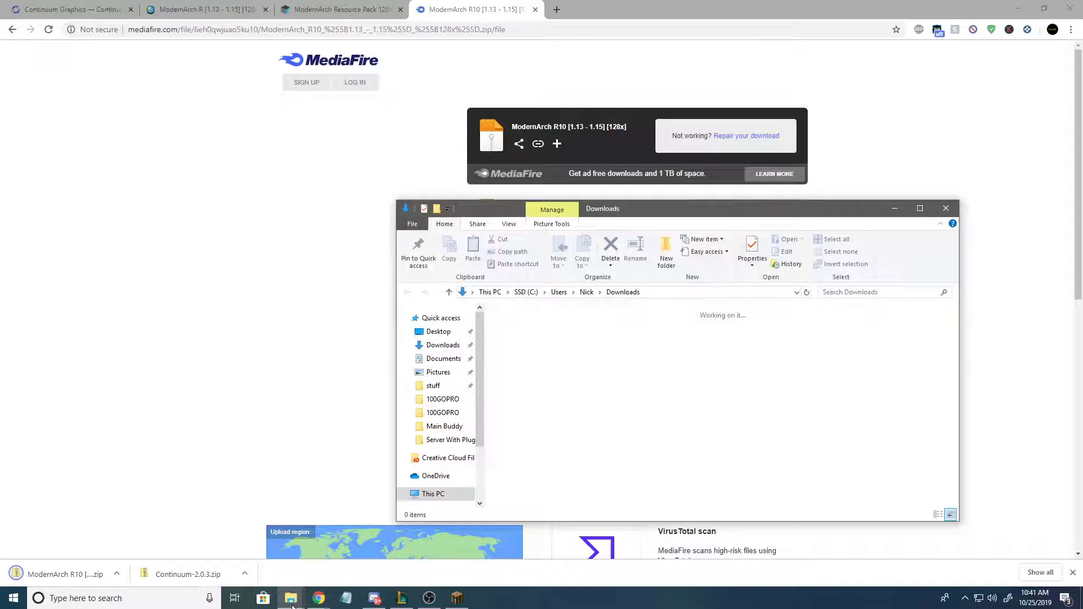
{"action": "mouse_move", "coordinate": [290, 598]}
{"action": "left_click", "coordinate": [230, 544]}
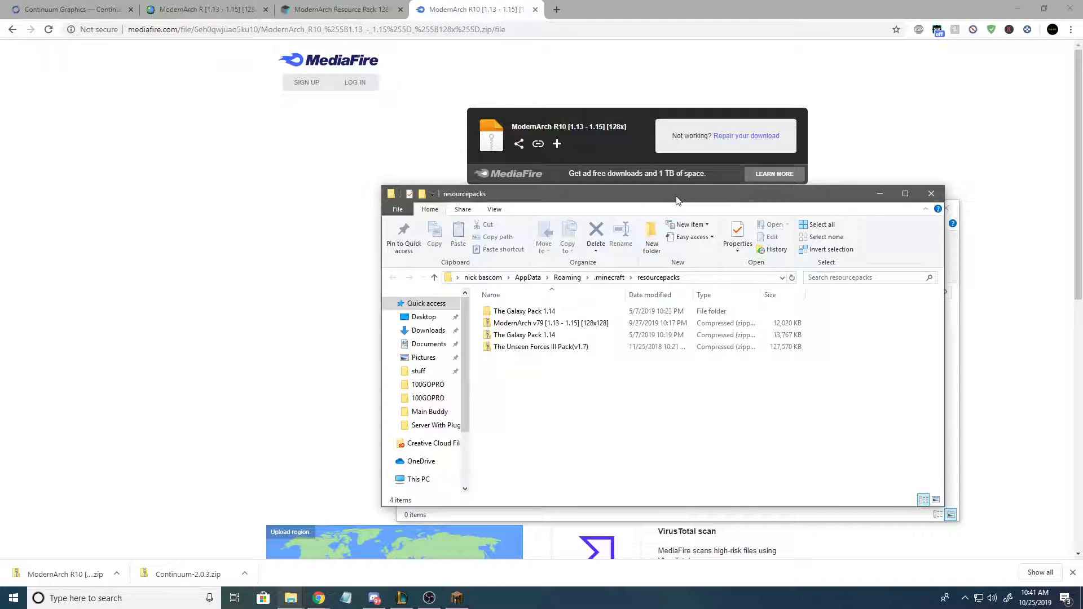
{"action": "left_click_drag", "start_coordinate": [677, 201], "coordinate": [291, 49]}
- Move the ModernArch R10 [1.13 - 1.15] [128x] zip from Downloads into the resourcepacks folder and close the Downloads window
{"action": "left_click", "coordinate": [614, 445]}
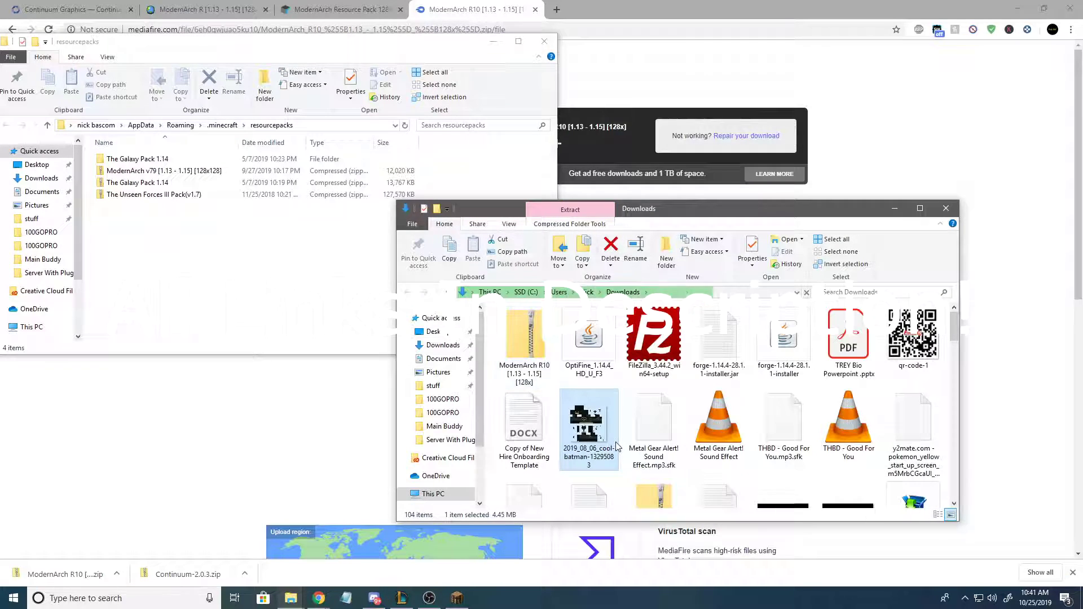
{"action": "left_click_drag", "start_coordinate": [524, 338], "coordinate": [180, 233]}
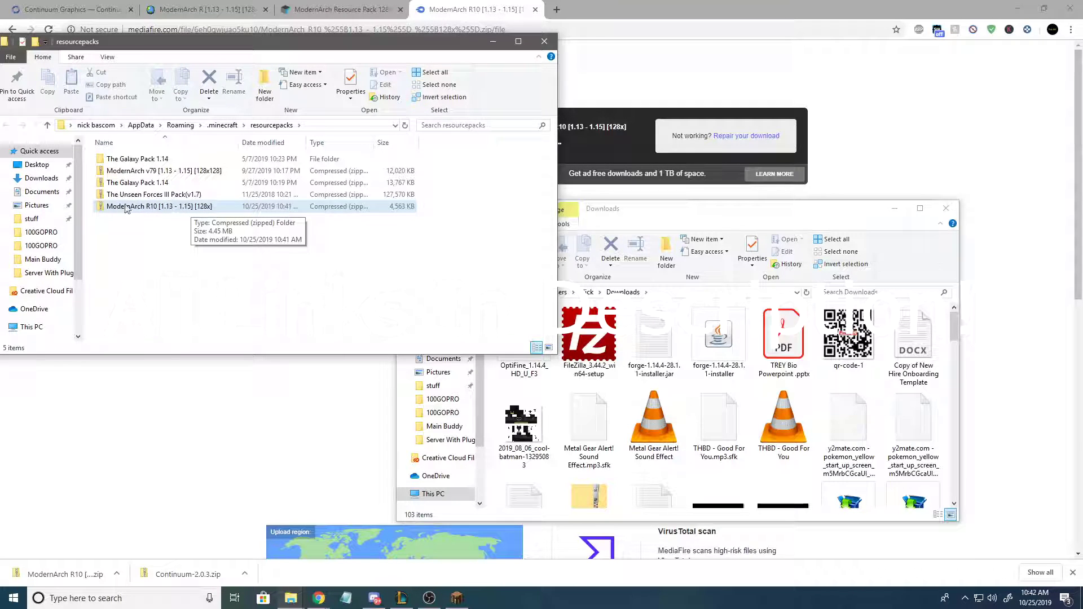
{"action": "left_click", "coordinate": [169, 240]}
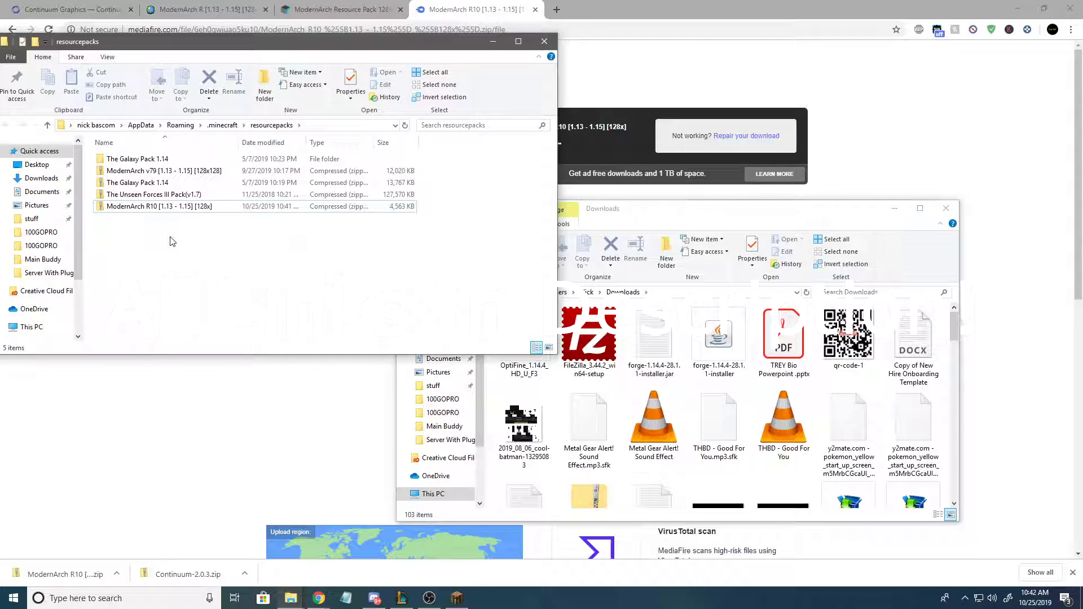
{"action": "left_click", "coordinate": [943, 210]}
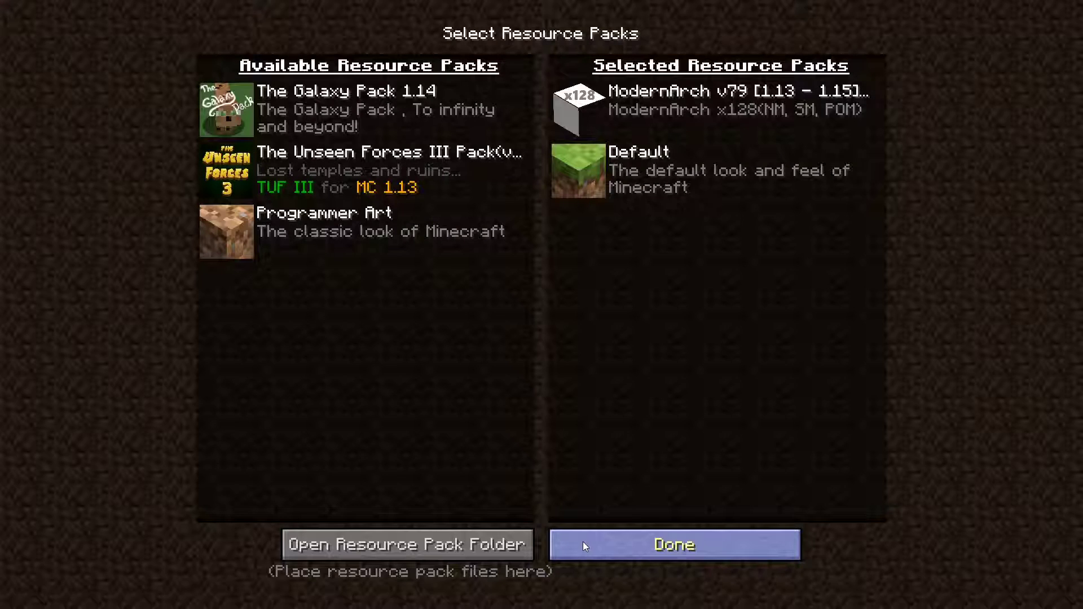
- Reopen Minecraft's resource pack selection to refresh it, and replace the selected ModernArch v79 pack with ModernArch R10
{"action": "left_click", "coordinate": [581, 550]}
{"action": "left_click", "coordinate": [427, 307]}
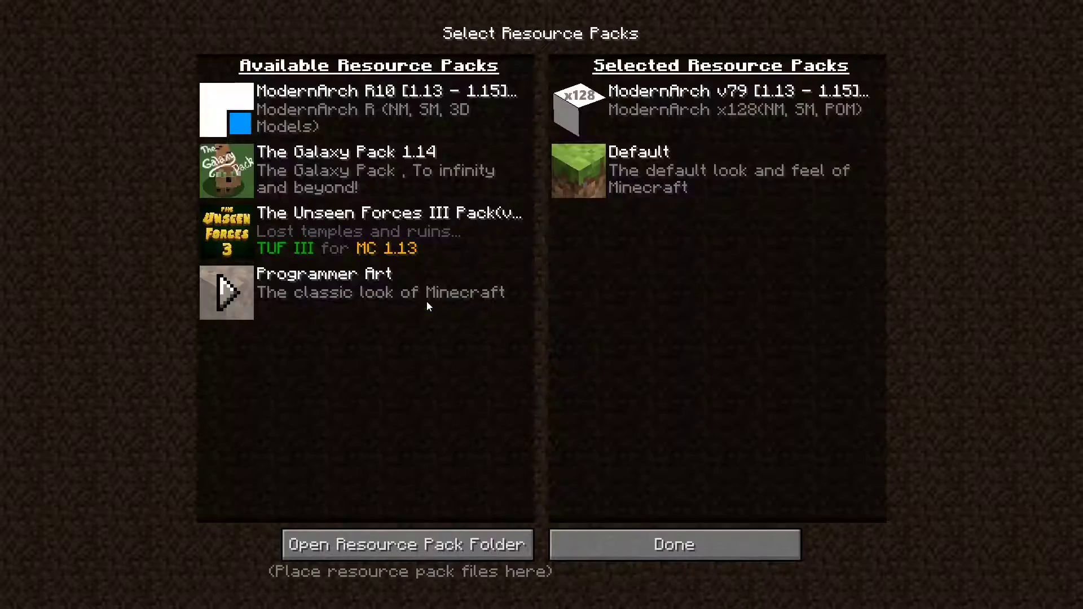
{"action": "left_click", "coordinate": [566, 108]}
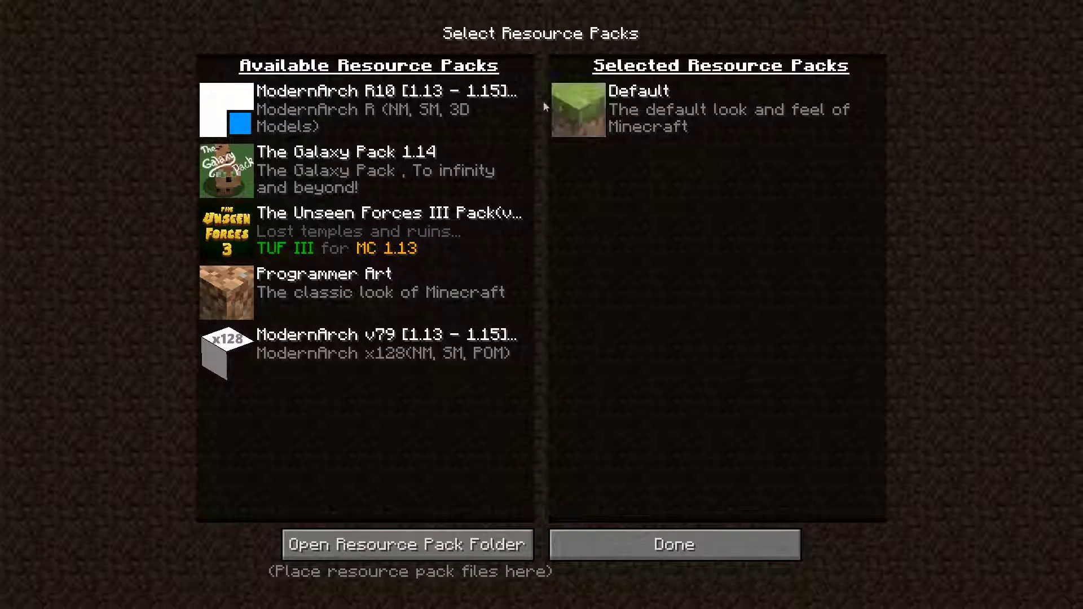
{"action": "left_click", "coordinate": [224, 106]}
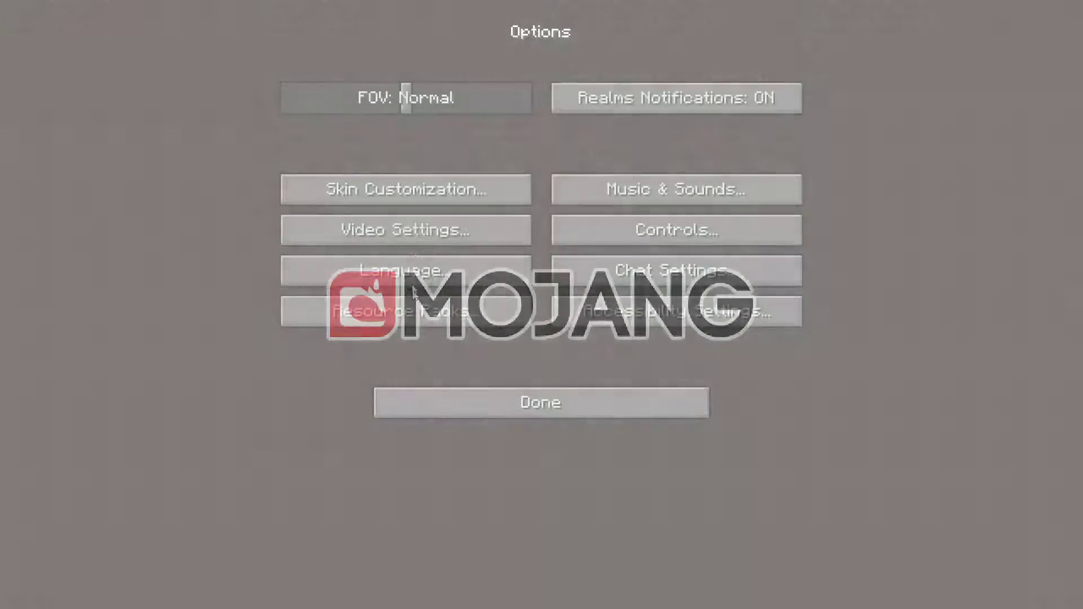
- Leave the options and create a new singleplayer world to try the shaders and resource pack
{"action": "left_click", "coordinate": [505, 395]}
{"action": "left_click", "coordinate": [467, 248]}
{"action": "mouse_move", "coordinate": [350, 126]}
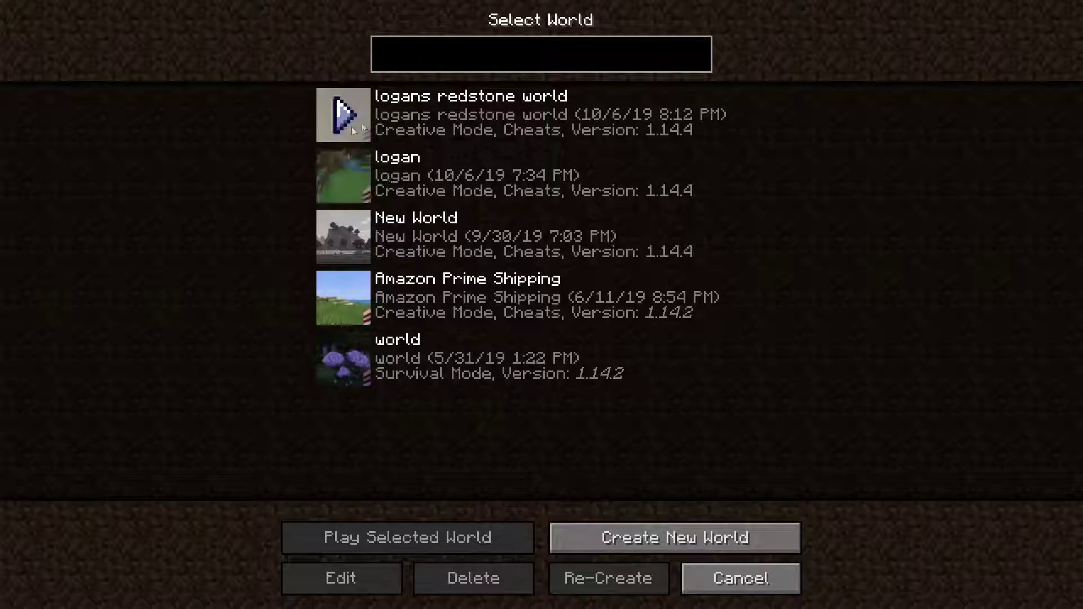
{"action": "mouse_move", "coordinate": [366, 372]}
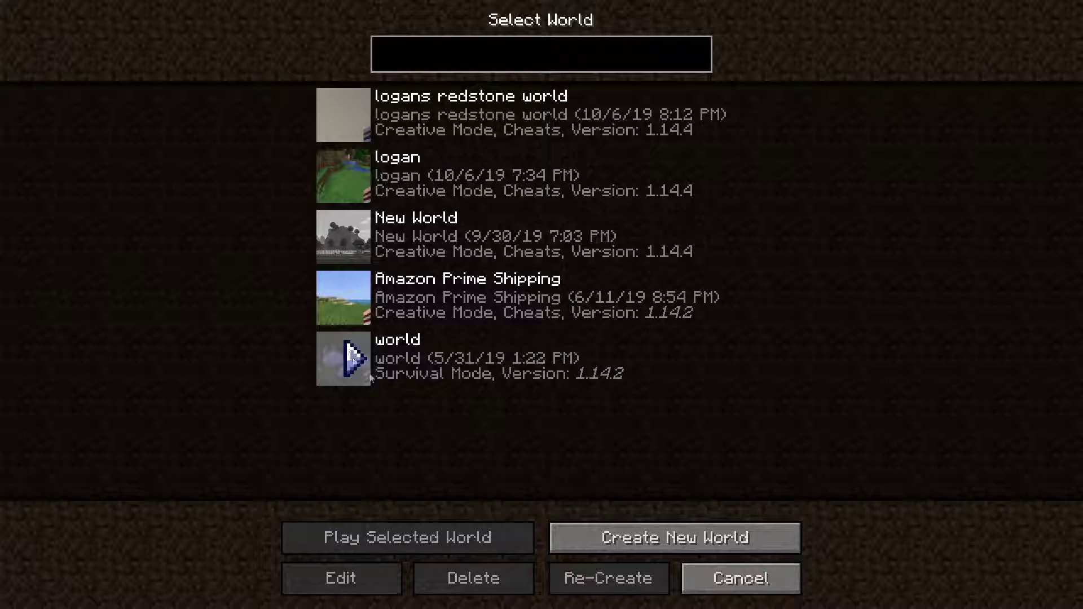
{"action": "left_click", "coordinate": [615, 535]}
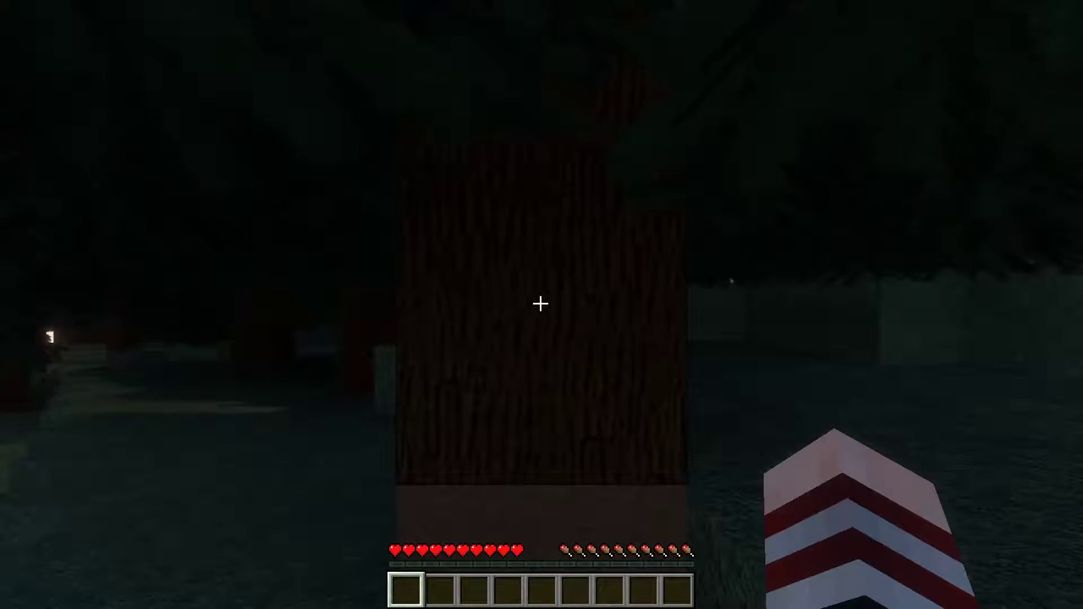
- Walk through the forest to the water's edge to examine the textures, lighting, sky and water
{"action": "key", "text": "w"}
{"action": "key", "text": "w"}
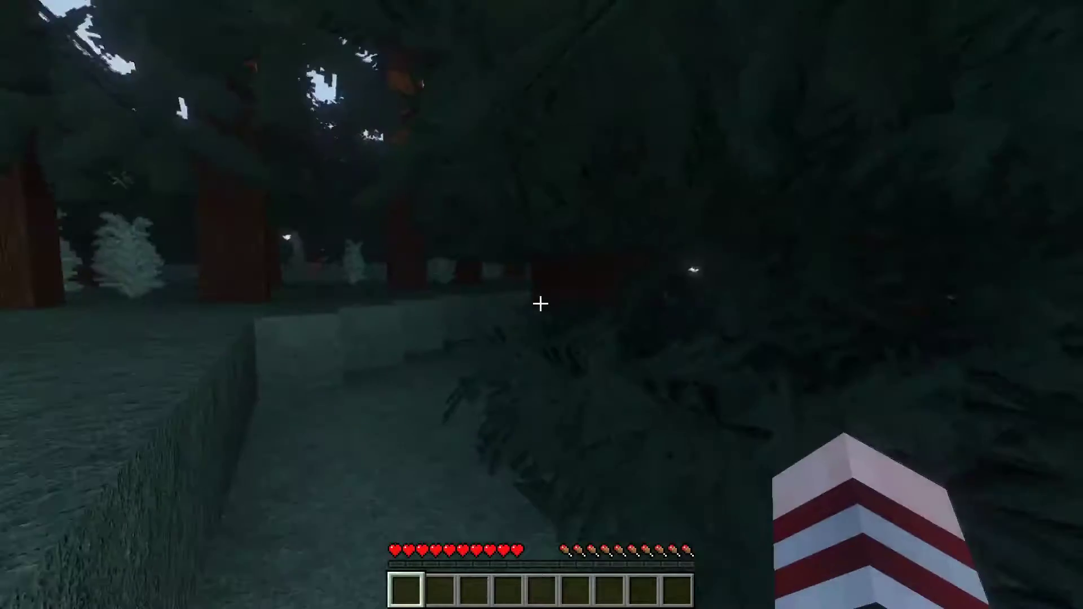
{"action": "key", "text": "w"}
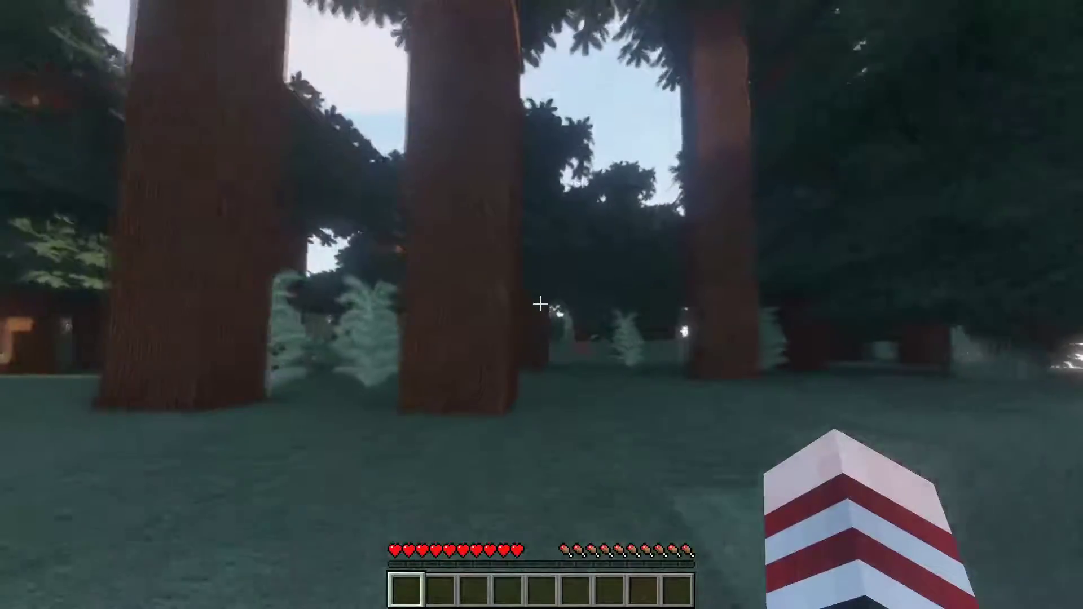
{"action": "key", "text": "w"}
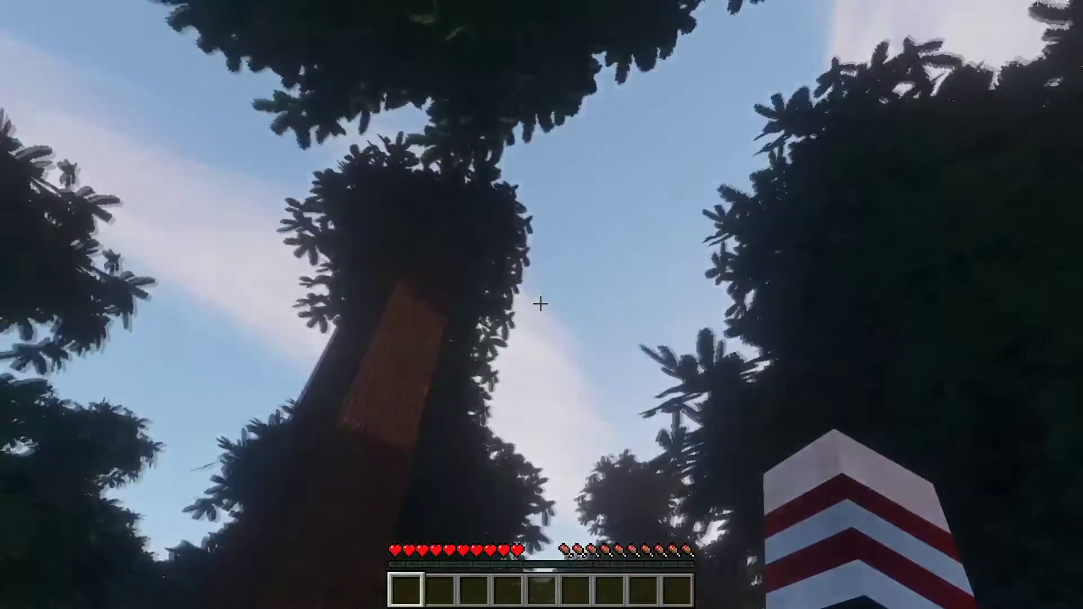
{"action": "key", "text": "w"}
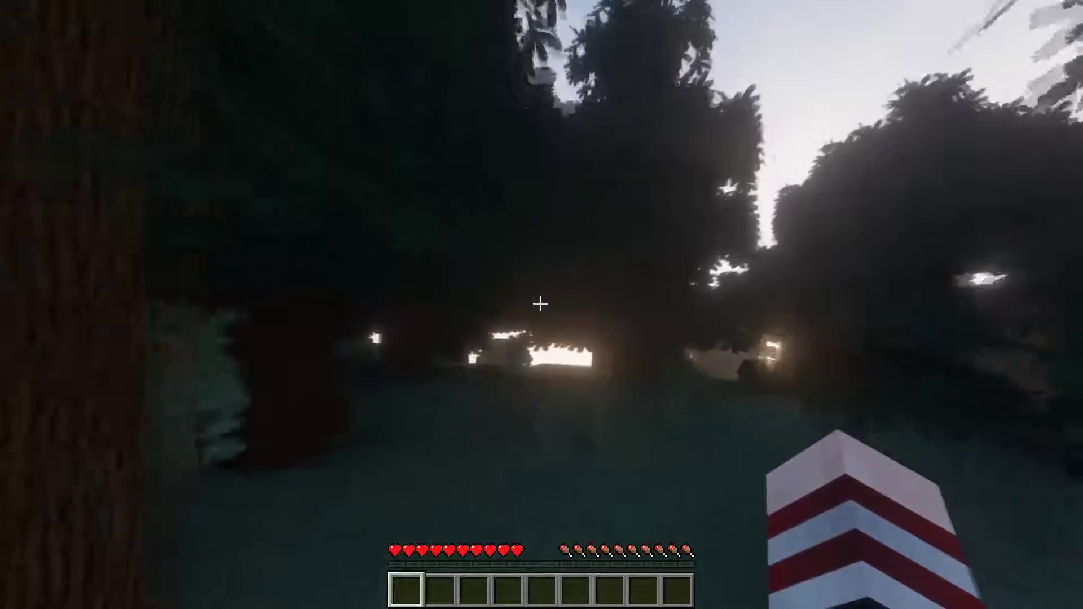
{"action": "key", "text": "w"}
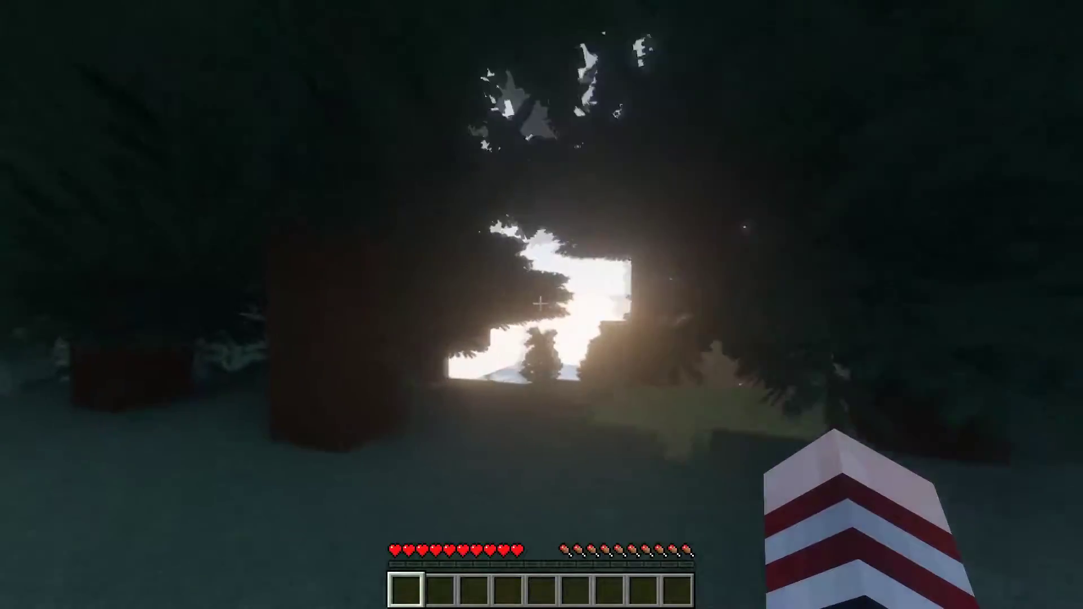
{"action": "key", "text": "w"}
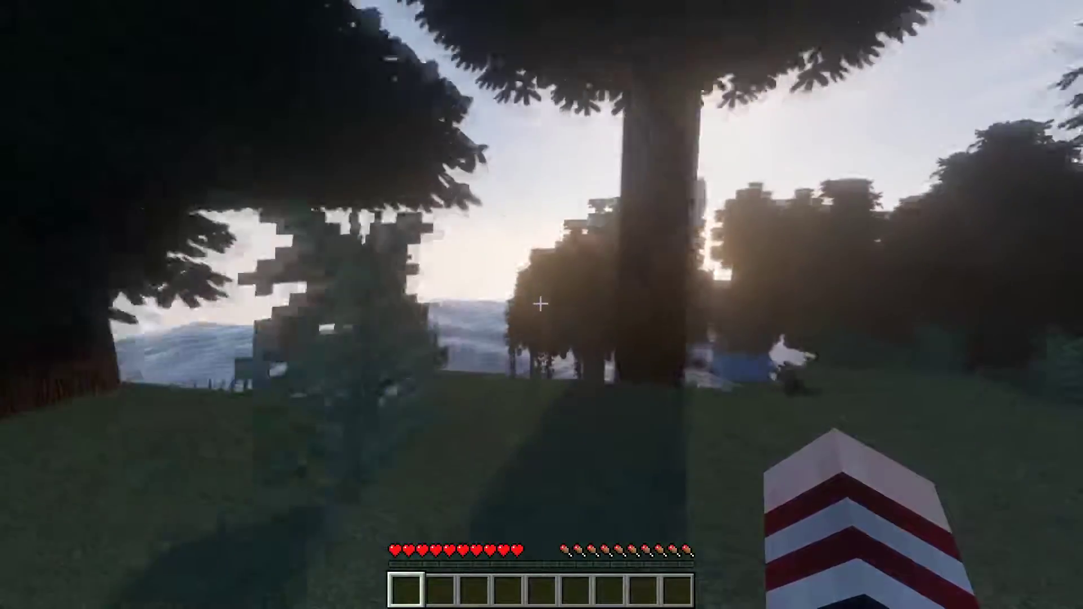
{"action": "key", "text": "w"}
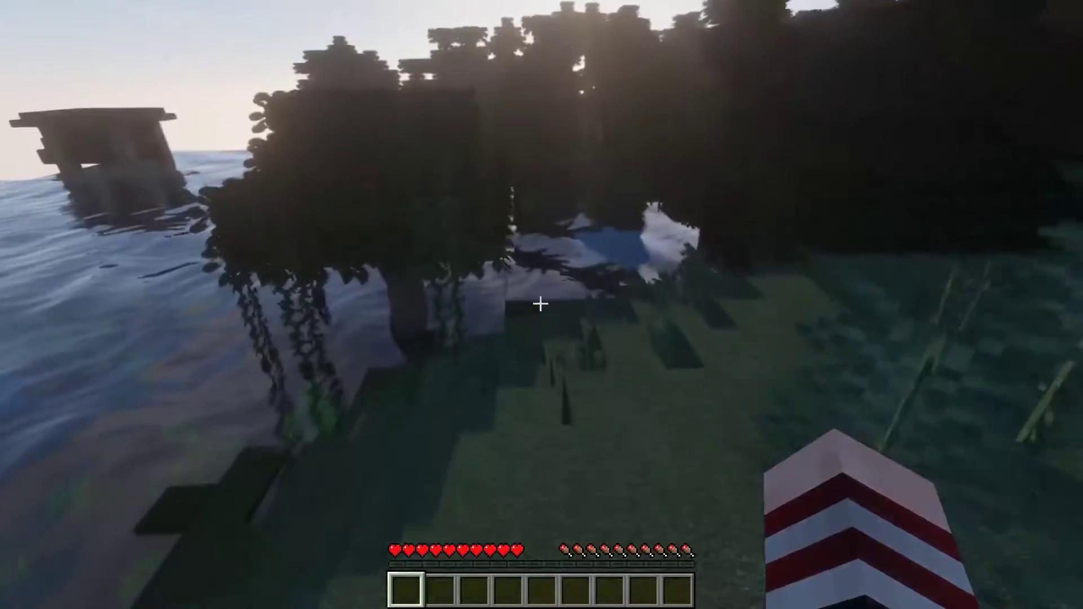
{"action": "key", "text": "w"}
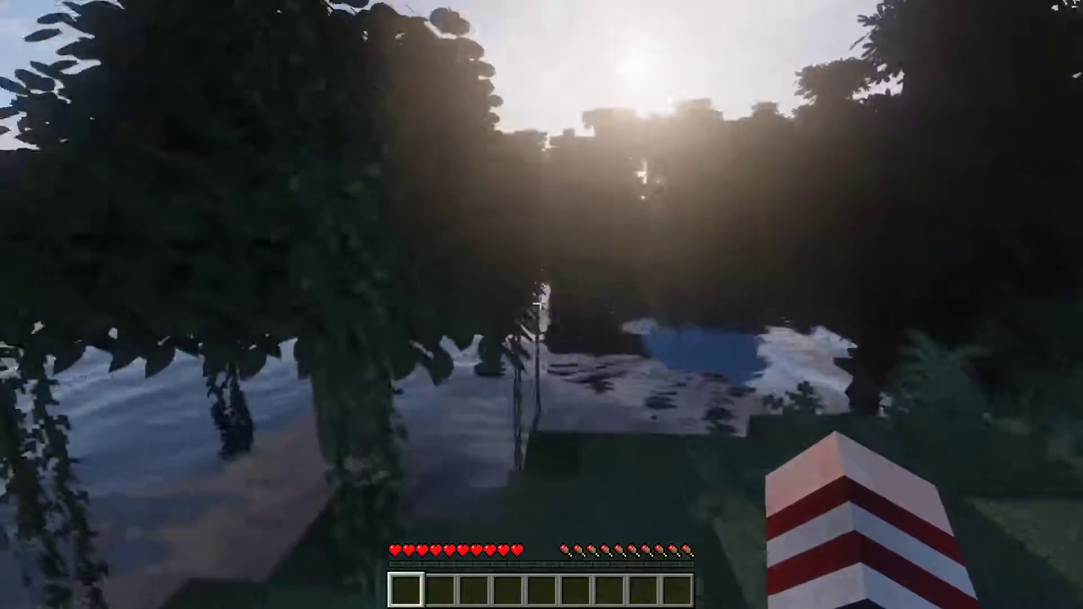
{"action": "key", "text": "w"}
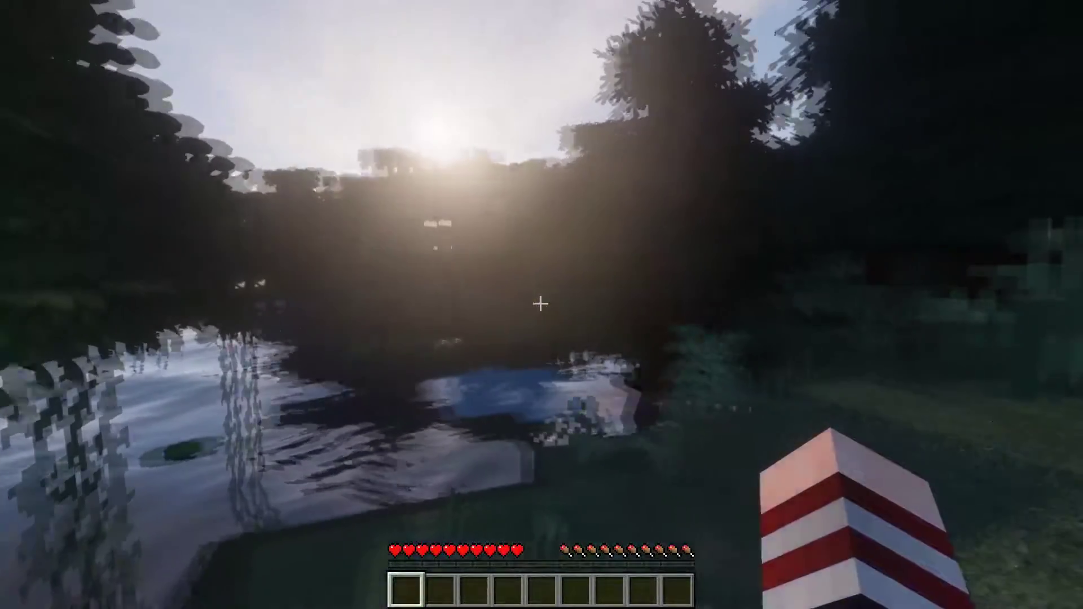
{"action": "key", "text": "w"}
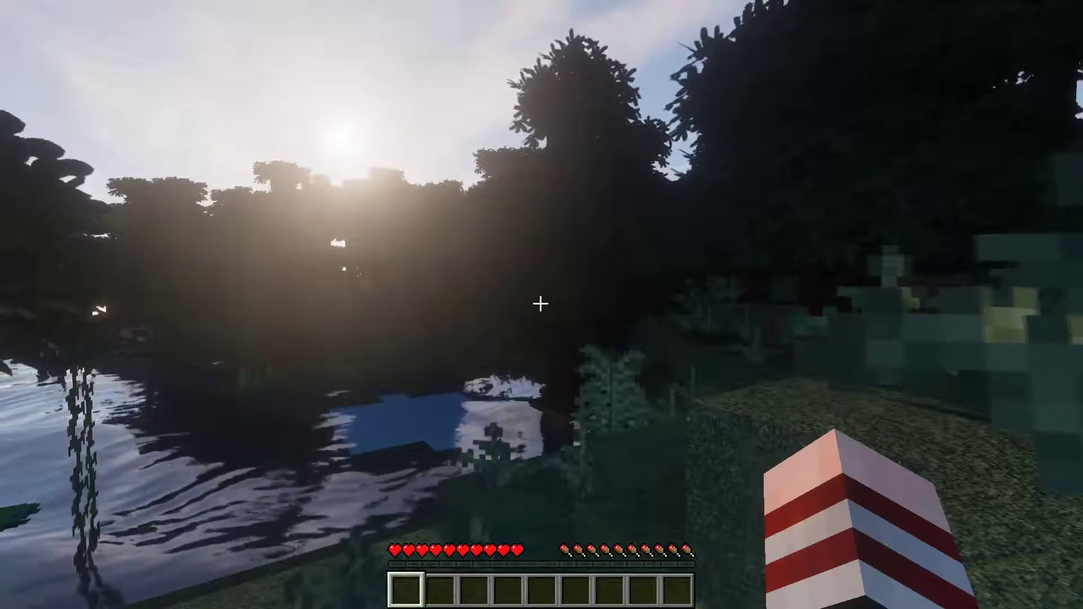
- Examine the character and surroundings in the front-facing third-person view, then return to first person
{"action": "key", "text": "F5"}
{"action": "key", "text": "F5"}
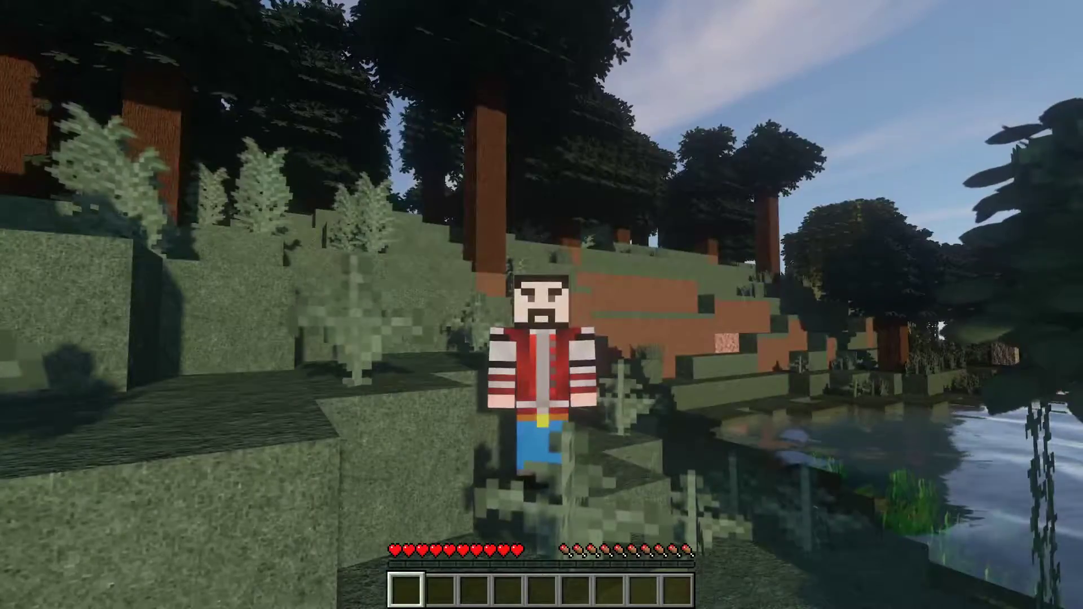
{"action": "key", "text": "F5"}
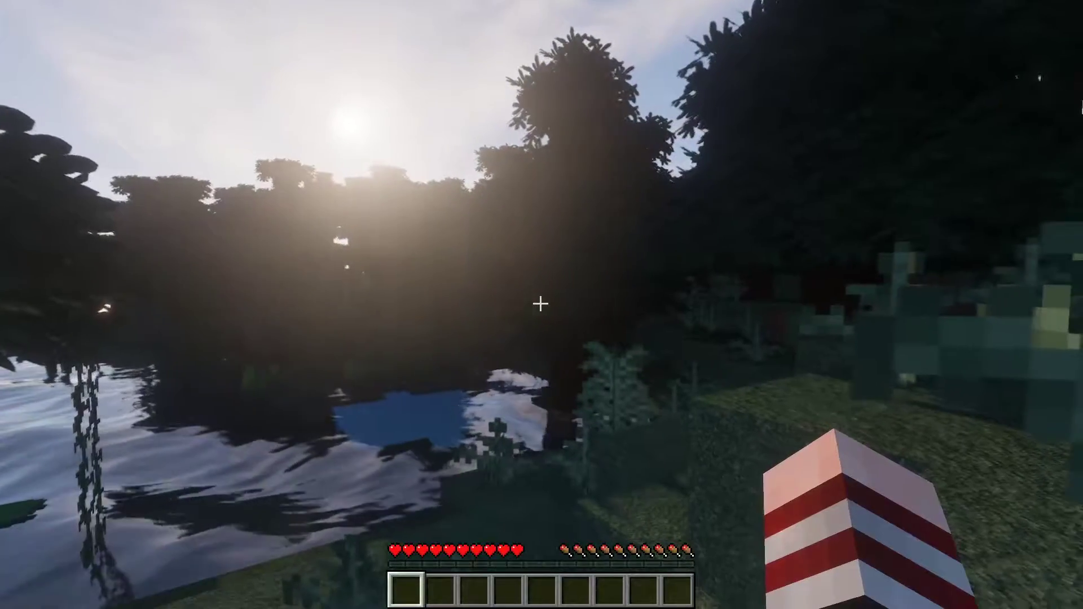